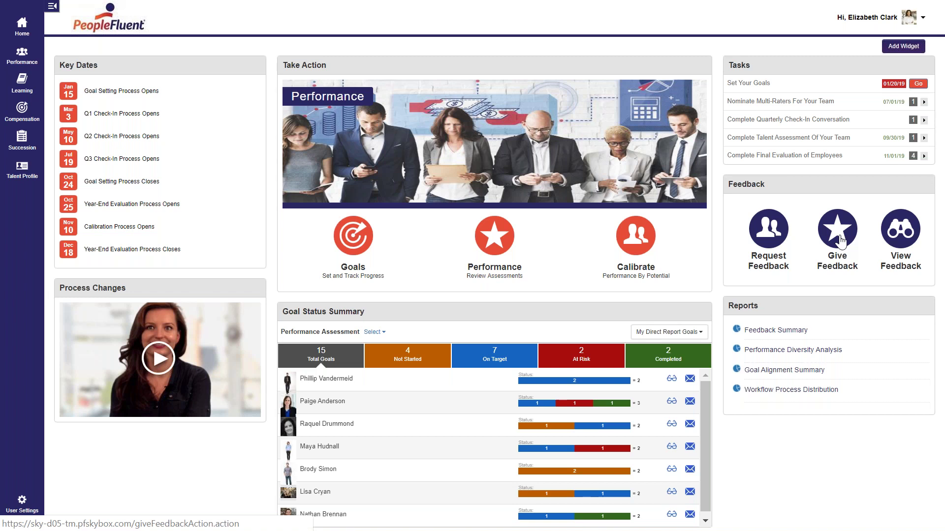
- Start a Give Feedback form and choose the District Manager MW as recipient by filtering employees on the first name
{"action": "left_click", "coordinate": [841, 241]}
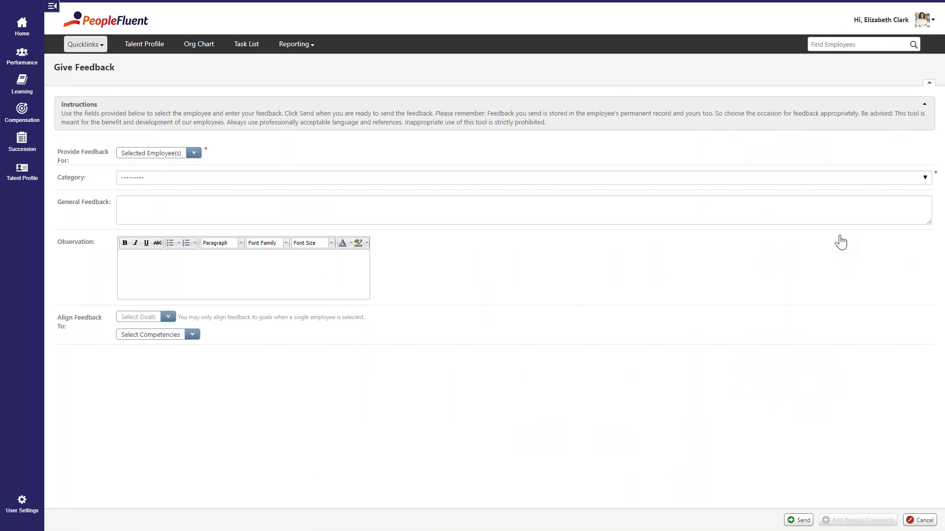
{"action": "left_click_drag", "start_coordinate": [331, 114], "coordinate": [187, 156]}
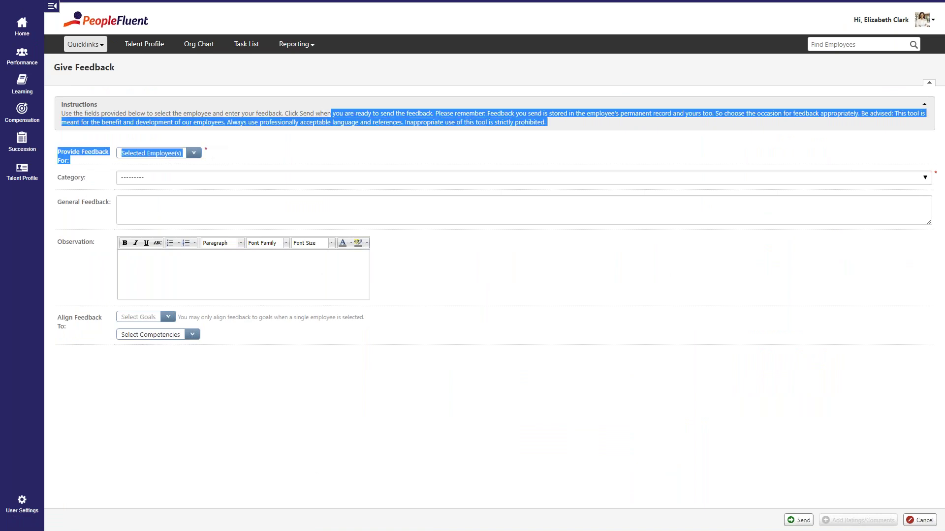
{"action": "left_click", "coordinate": [194, 153]}
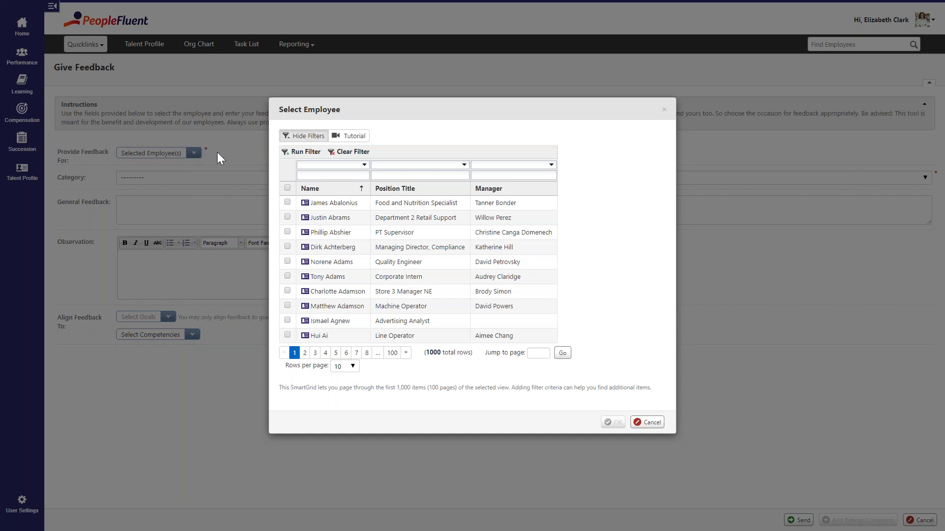
{"action": "left_click", "coordinate": [309, 174]}
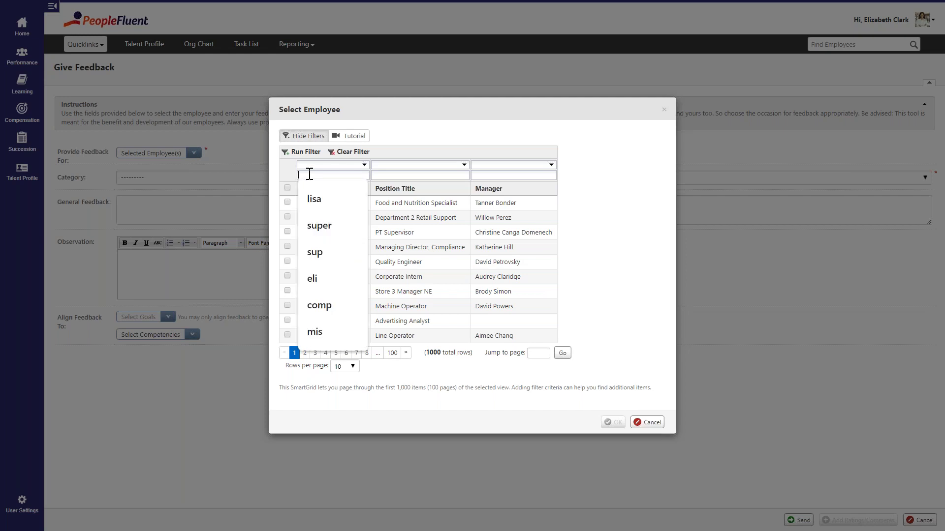
{"action": "type", "text": "lisa"}
{"action": "key", "text": "Return"}
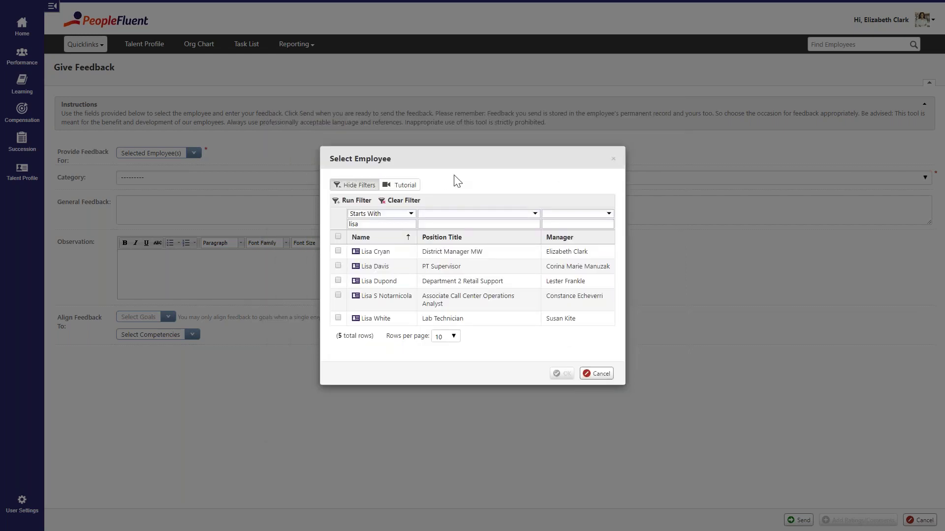
{"action": "left_click", "coordinate": [389, 253]}
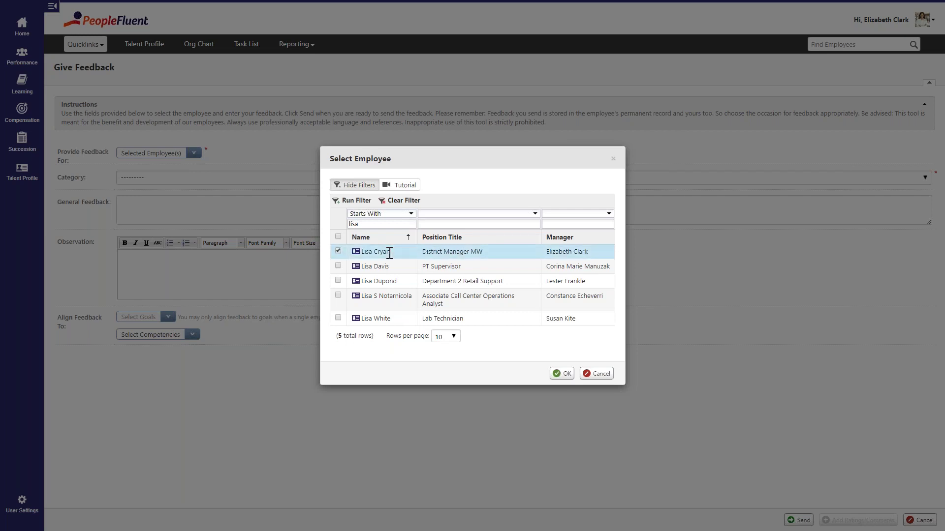
{"action": "left_click", "coordinate": [564, 375]}
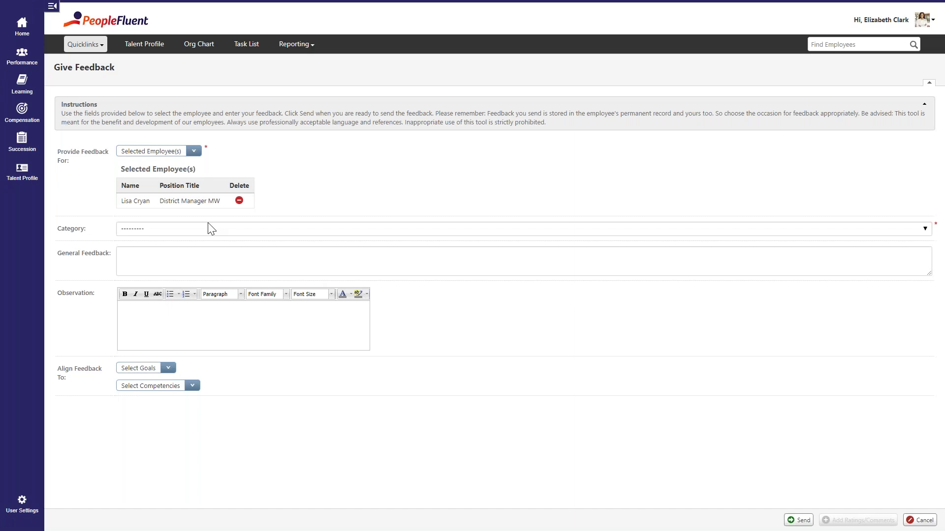
- Set the feedback category to Recognition Note and check which of the employee's goals can be aligned, without selecting one
{"action": "left_click", "coordinate": [211, 228]}
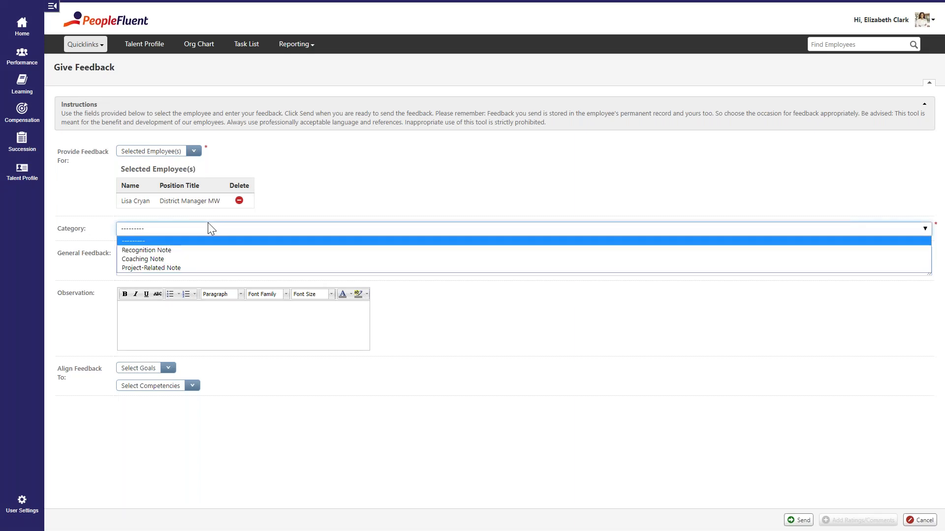
{"action": "left_click", "coordinate": [211, 252]}
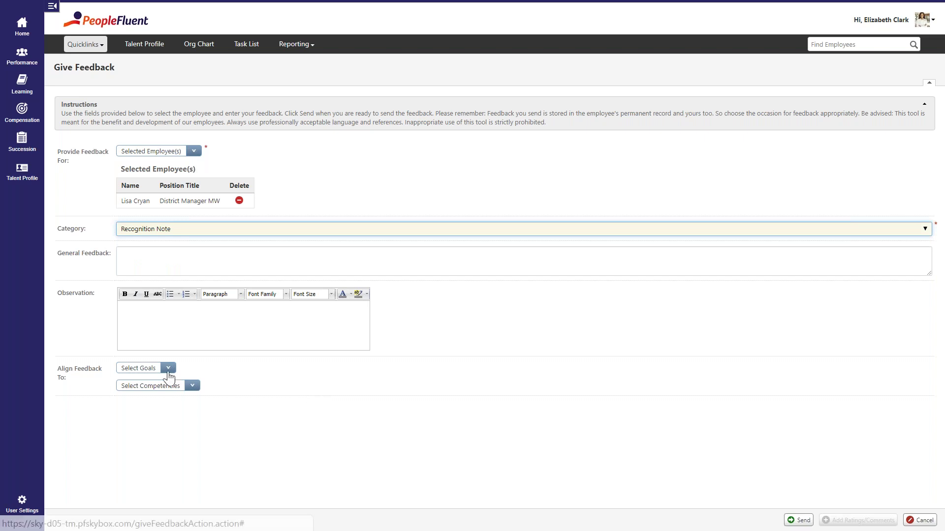
{"action": "left_click", "coordinate": [169, 370]}
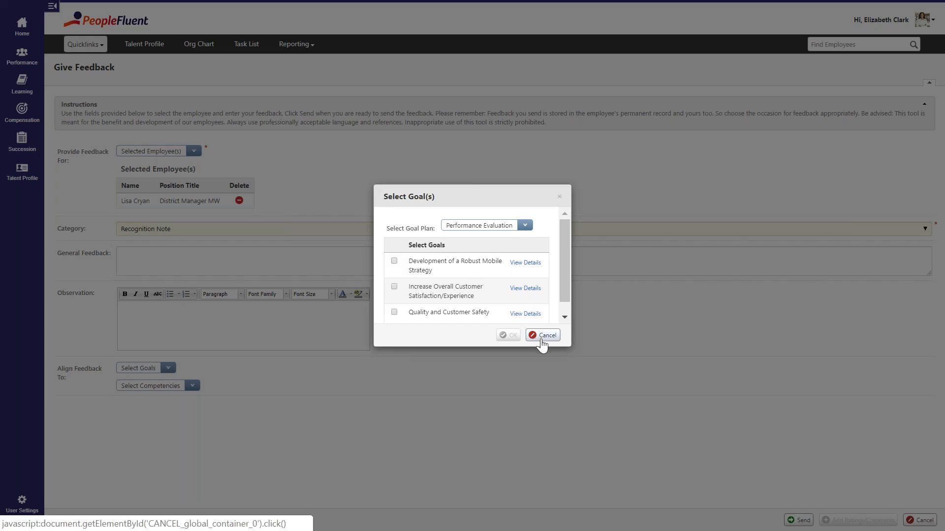
{"action": "left_click", "coordinate": [543, 335]}
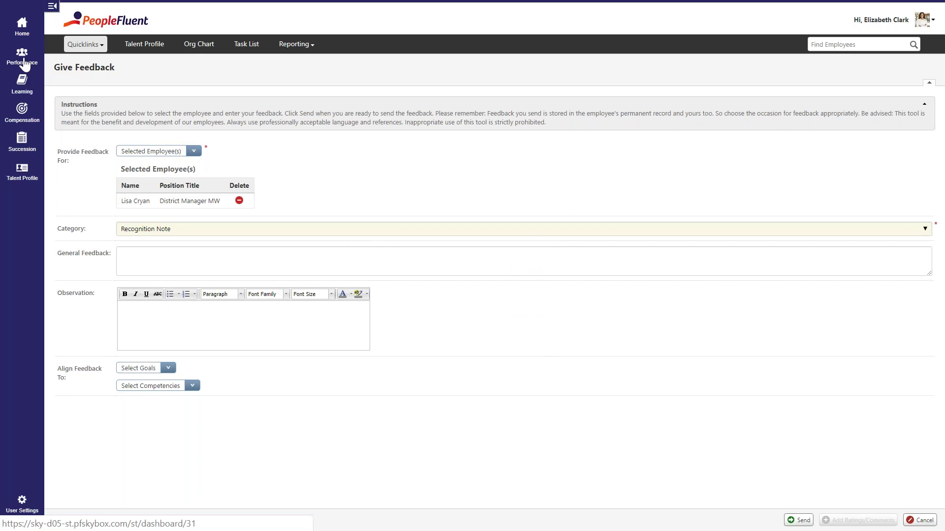
- Open the second employee's task under Complete Final Evaluation of Employees and close its intro screen, setting it not to show again
{"action": "left_click", "coordinate": [24, 63]}
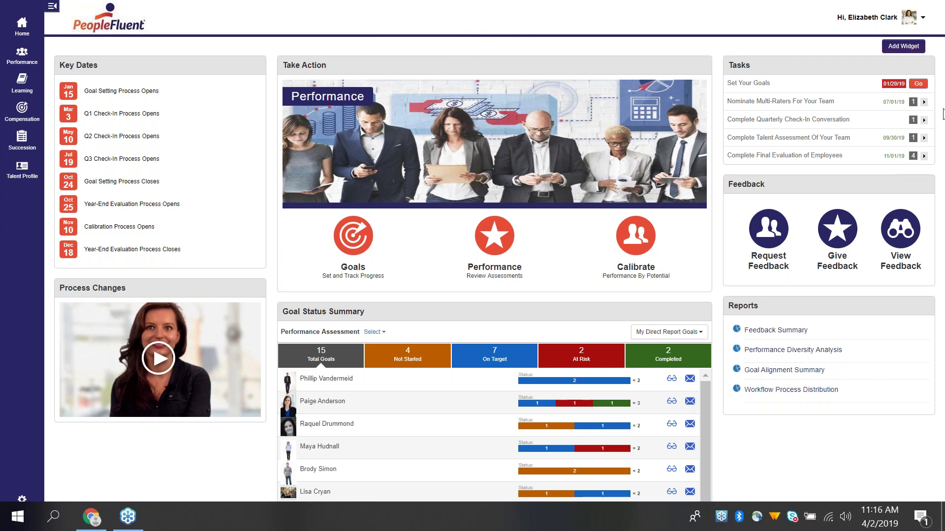
{"action": "left_click", "coordinate": [924, 156]}
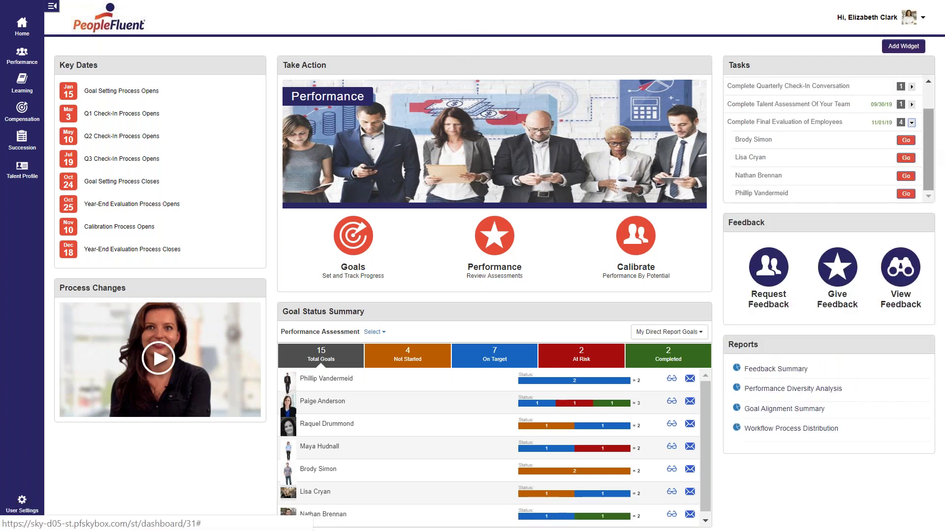
{"action": "left_click", "coordinate": [906, 158]}
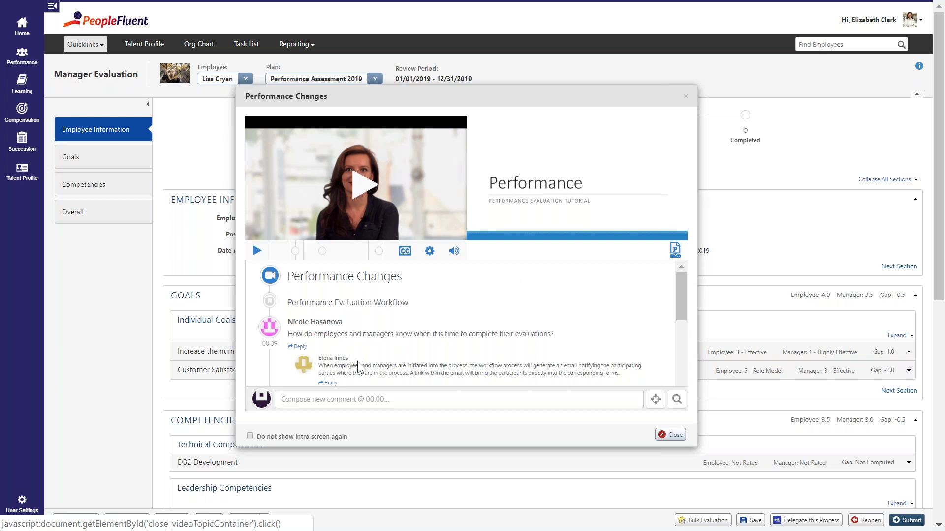
{"action": "left_click", "coordinate": [331, 435]}
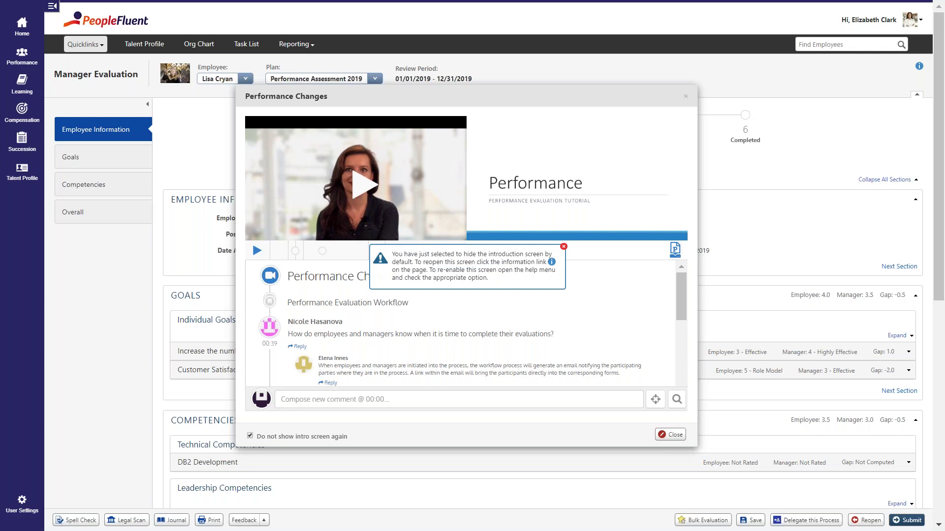
{"action": "left_click", "coordinate": [670, 435]}
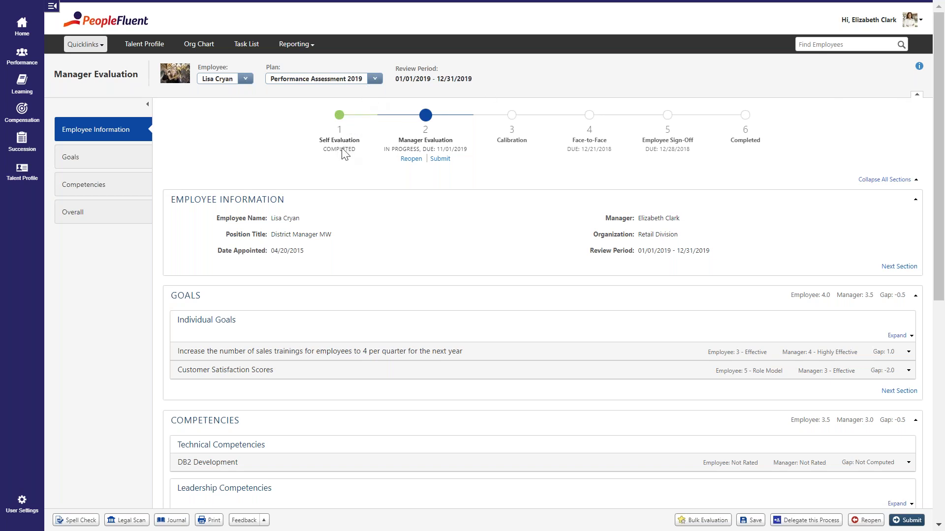
- Expand the goal on increasing sales trainings to 4 per quarter and view its manager check-in comments and feedback response
{"action": "mouse_move", "coordinate": [344, 154]}
{"action": "scroll", "coordinate": [434, 191], "scroll_direction": "down", "scroll_amount": 1}
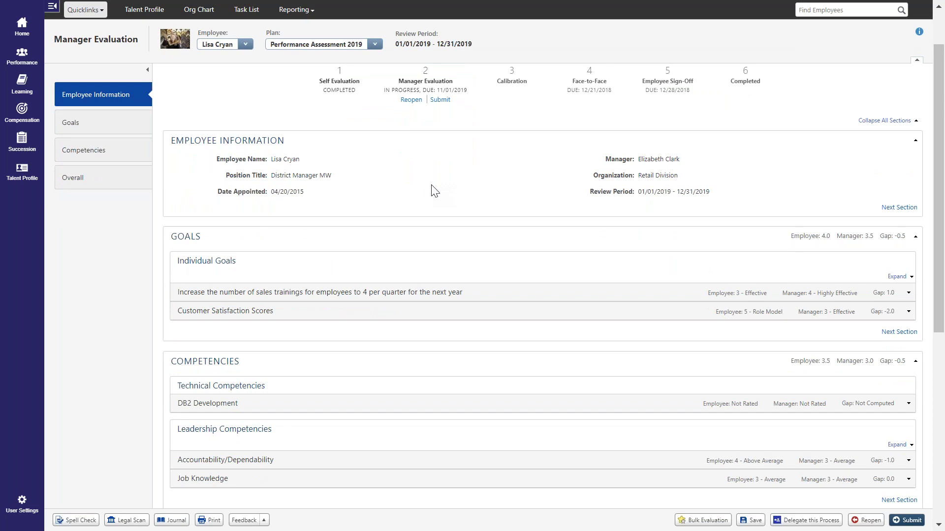
{"action": "left_click", "coordinate": [487, 293]}
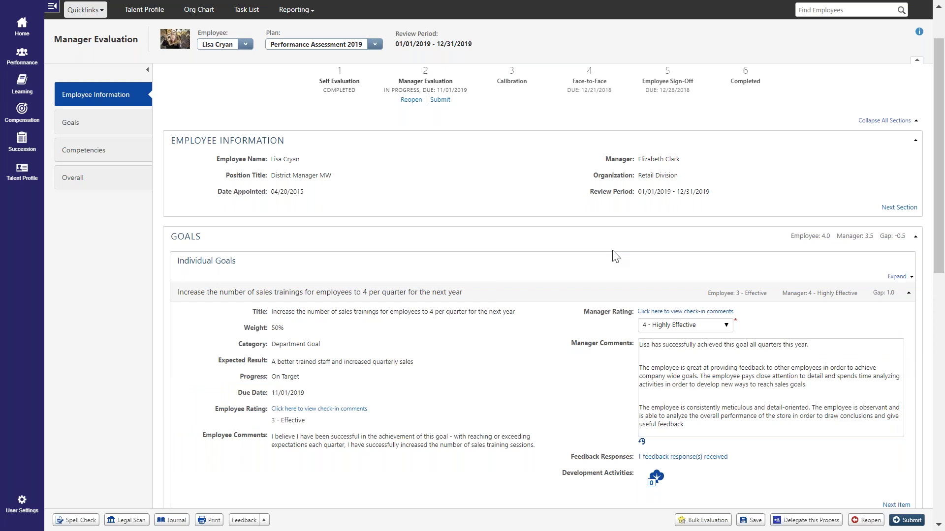
{"action": "mouse_move", "coordinate": [729, 300]}
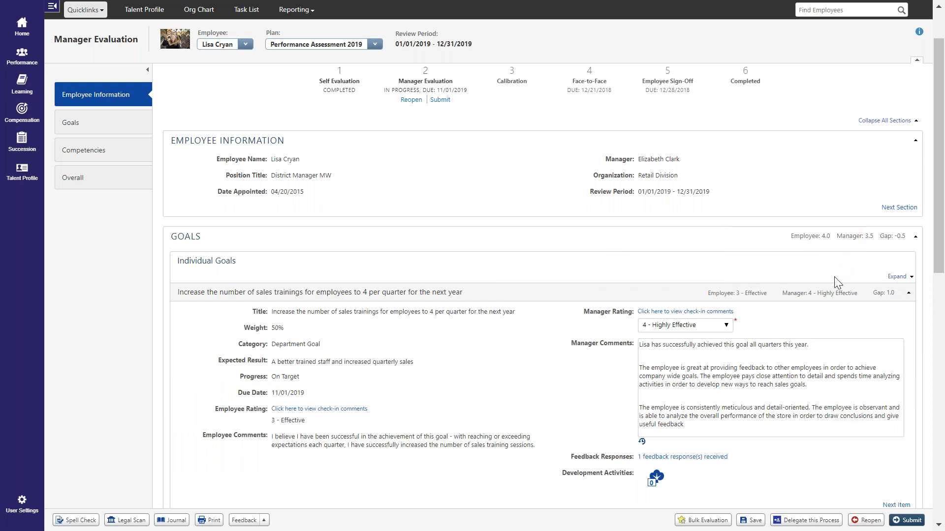
{"action": "left_click", "coordinate": [719, 312]}
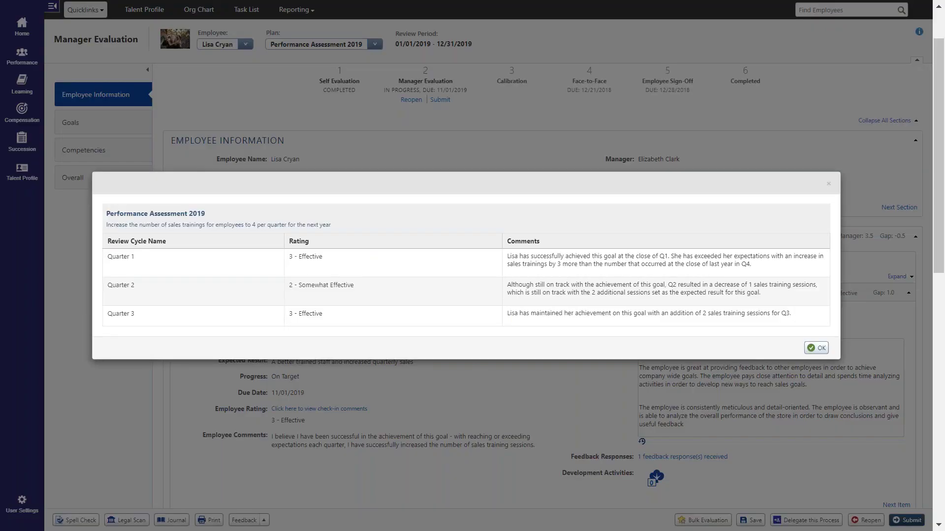
{"action": "left_click", "coordinate": [818, 349]}
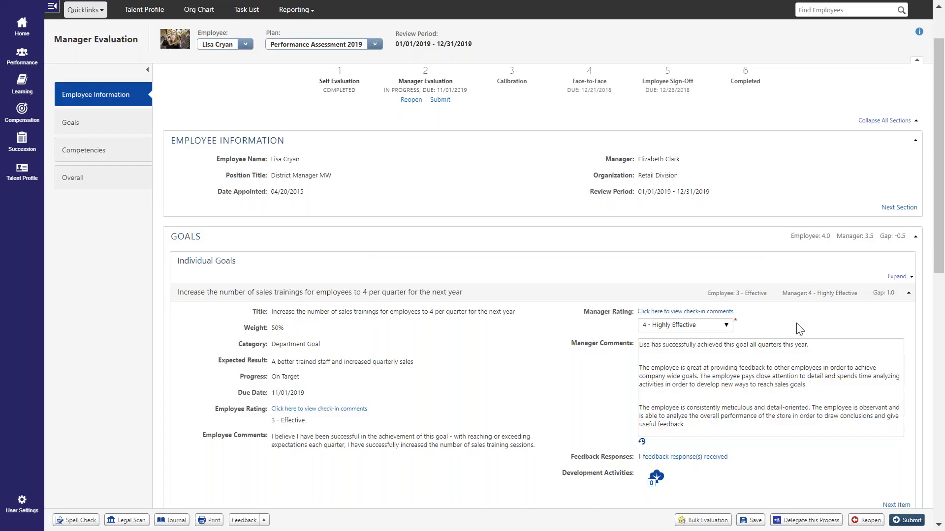
{"action": "left_click", "coordinate": [684, 458]}
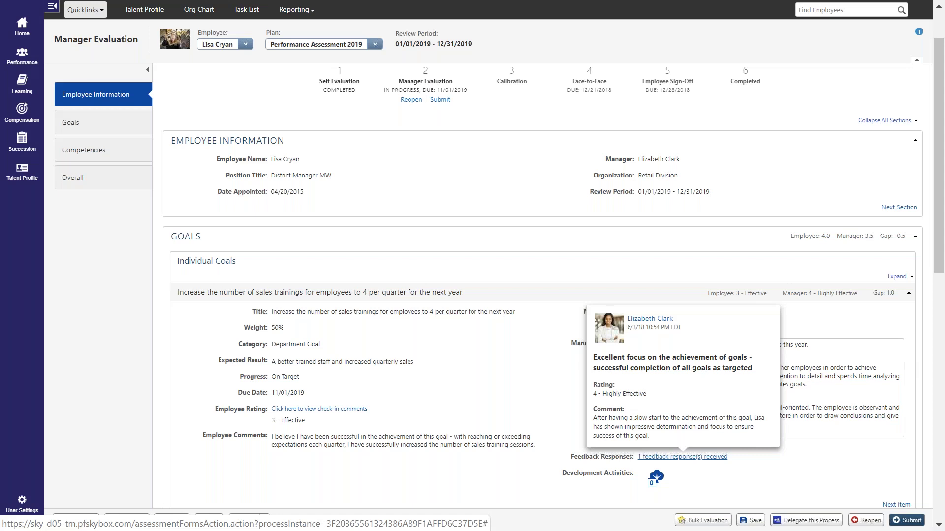
{"action": "left_click", "coordinate": [722, 470]}
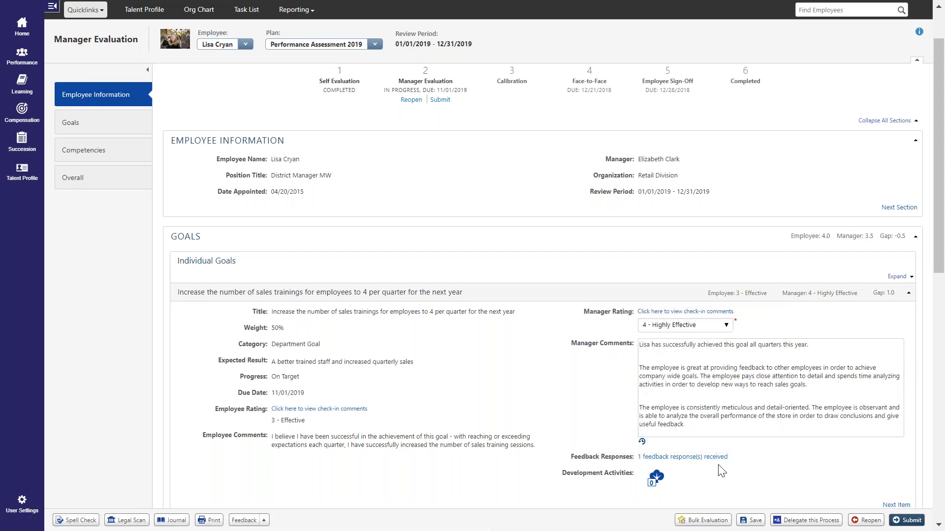
- Expand the Accountability/Dependability competency and review its ratings and comments, along with the evaluation's Overall section
{"action": "scroll", "coordinate": [722, 470], "scroll_direction": "down", "scroll_amount": 1}
{"action": "scroll", "coordinate": [722, 470], "scroll_direction": "down", "scroll_amount": 5}
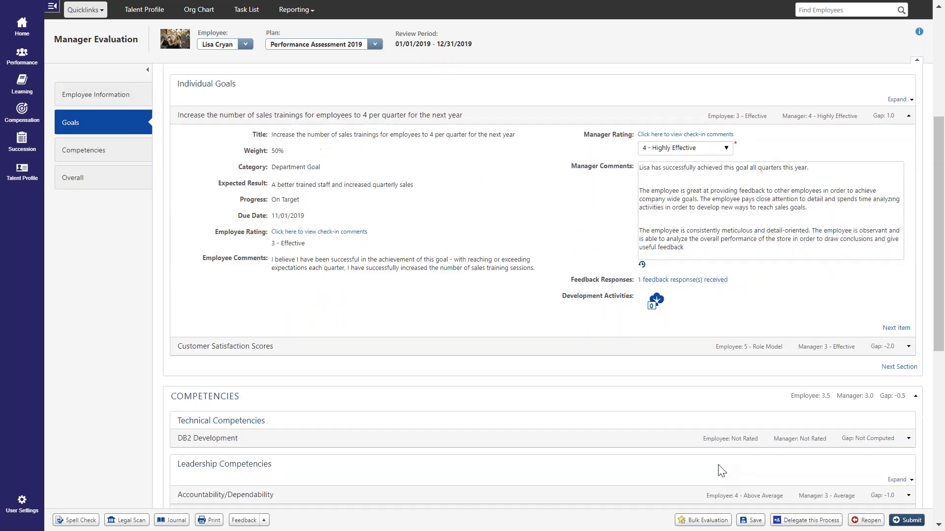
{"action": "scroll", "coordinate": [722, 471], "scroll_direction": "down", "scroll_amount": 1}
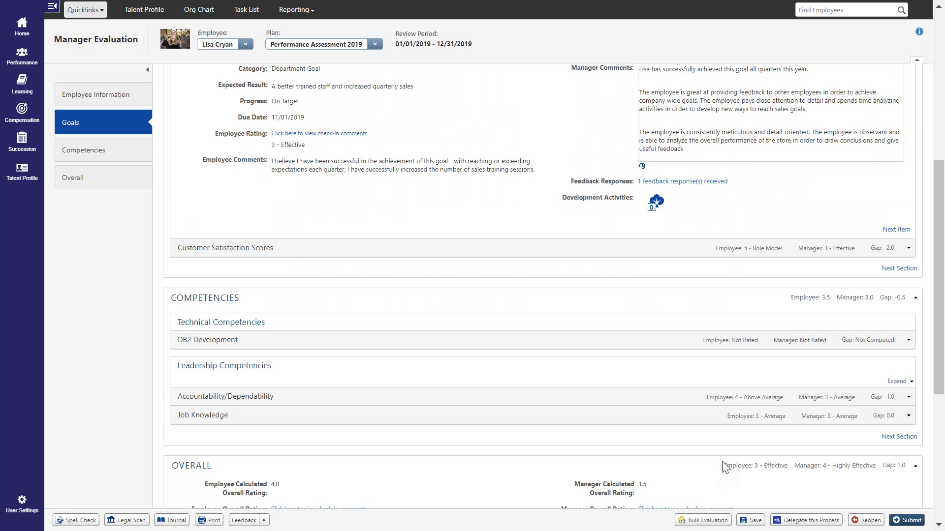
{"action": "left_click", "coordinate": [685, 401]}
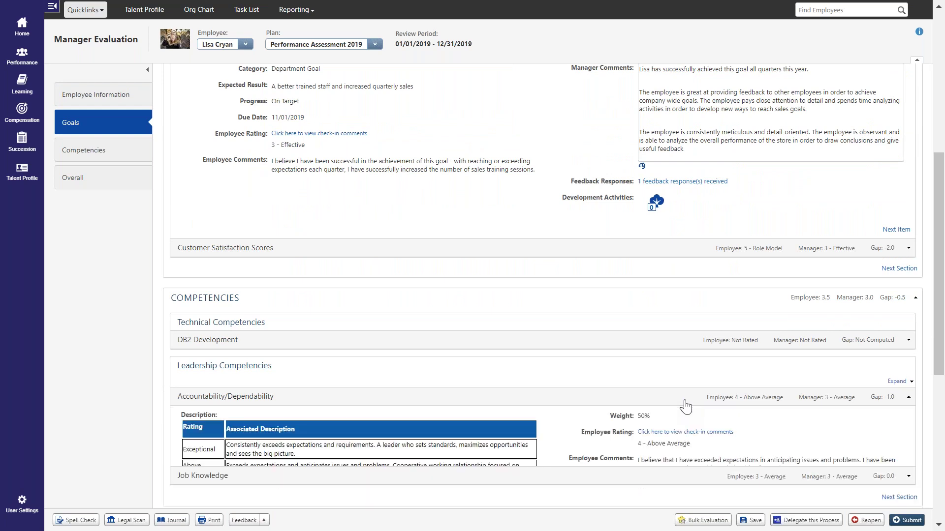
{"action": "scroll", "coordinate": [686, 460], "scroll_direction": "down", "scroll_amount": 2}
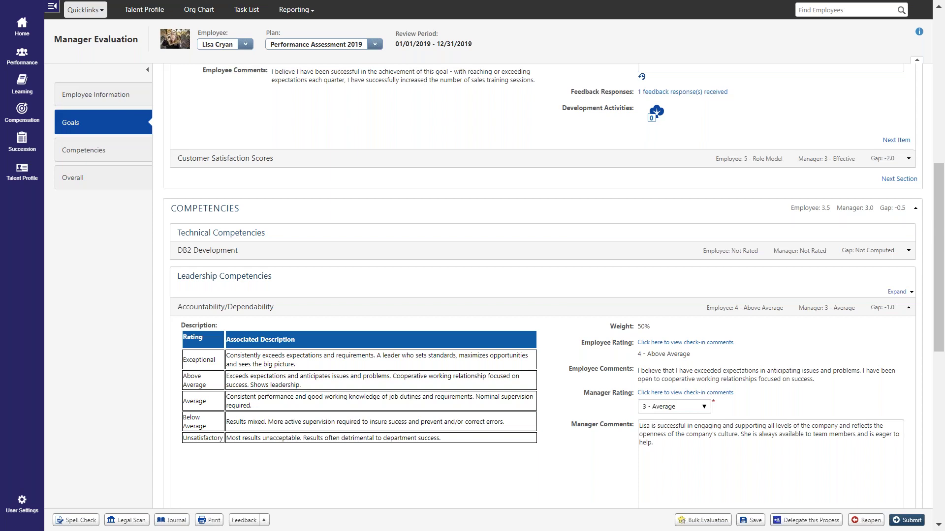
{"action": "scroll", "coordinate": [542, 285], "scroll_direction": "down", "scroll_amount": 5}
{"action": "scroll", "coordinate": [541, 285], "scroll_direction": "down", "scroll_amount": 5}
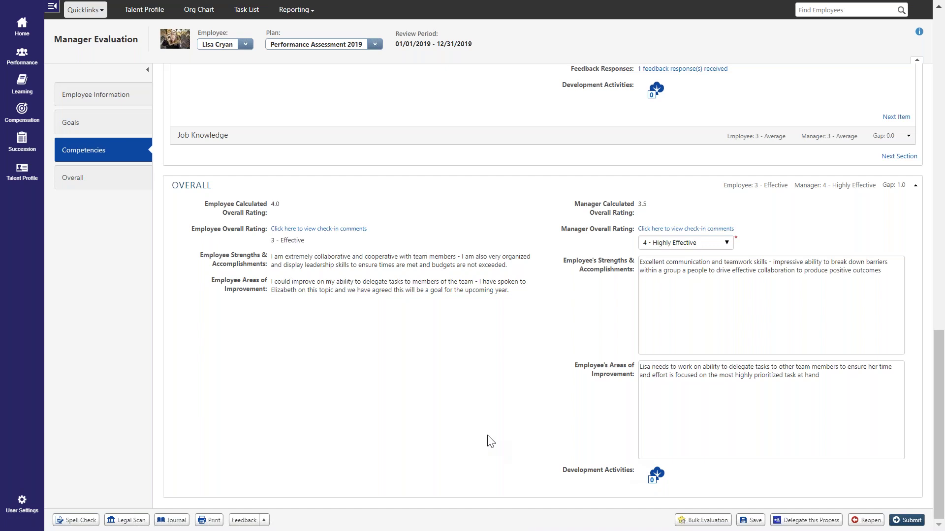
- View the competency ratings for the EVP Products job from the career paths in the talent profile's Career Plan
{"action": "left_click", "coordinate": [22, 171]}
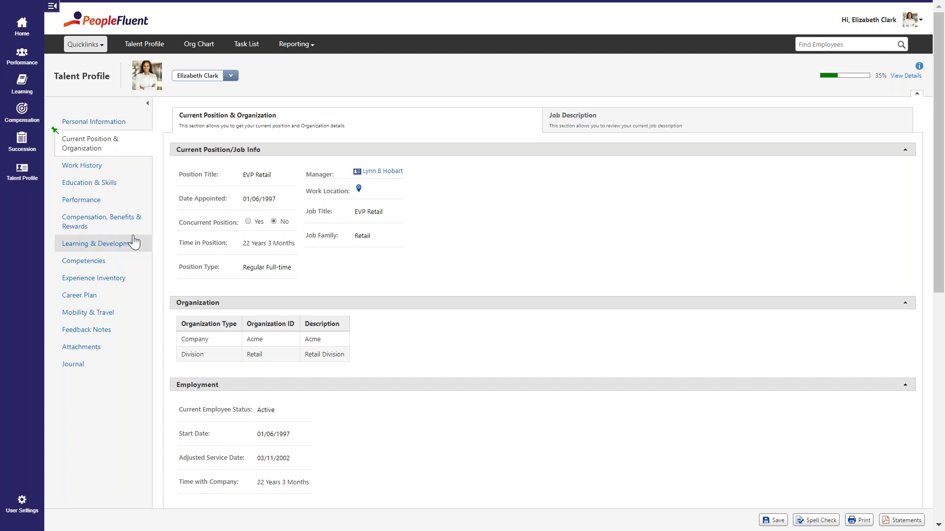
{"action": "left_click", "coordinate": [113, 299]}
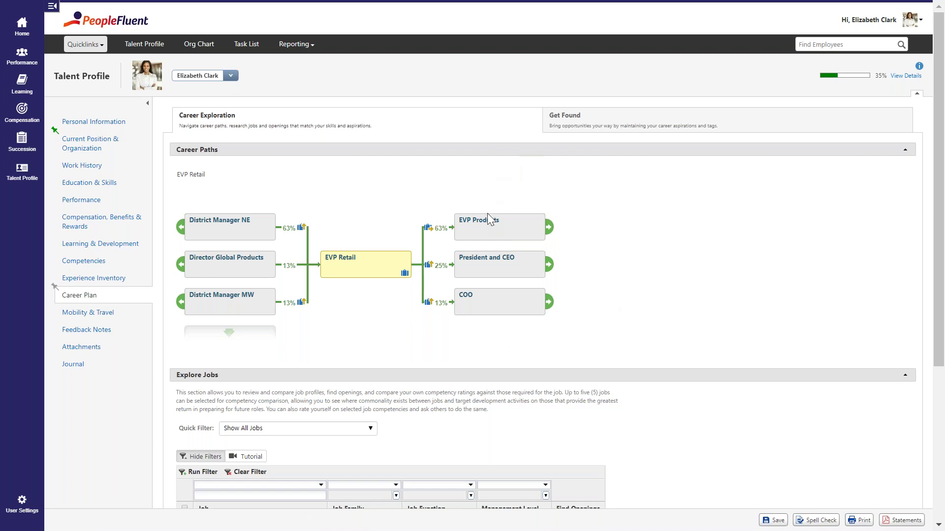
{"action": "left_click", "coordinate": [488, 225]}
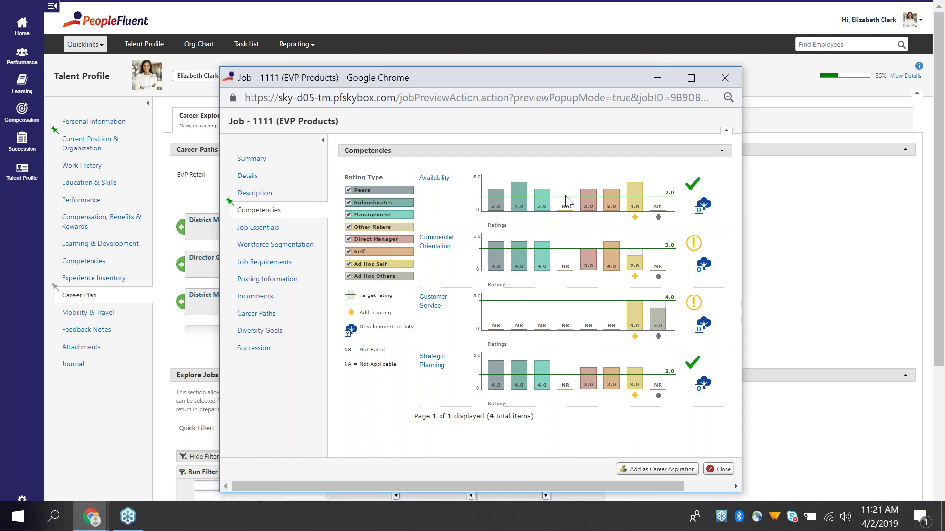
{"action": "mouse_move", "coordinate": [584, 203]}
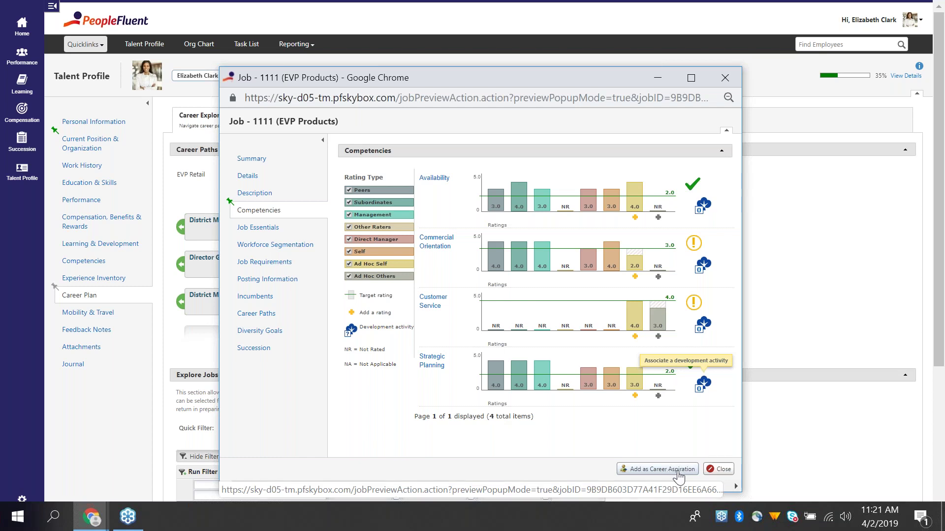
{"action": "left_click", "coordinate": [719, 470]}
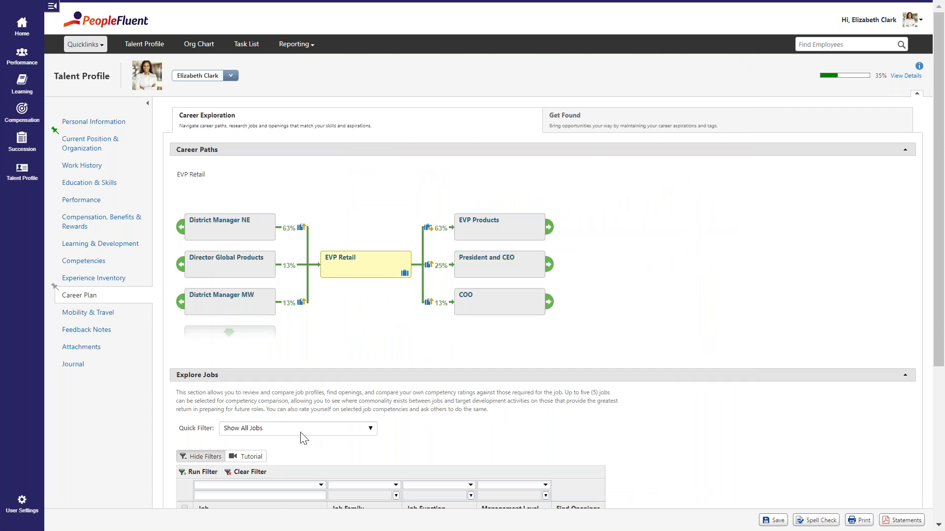
- Switch the talent profile to the team member who is District Manager MW
{"action": "left_click", "coordinate": [230, 77]}
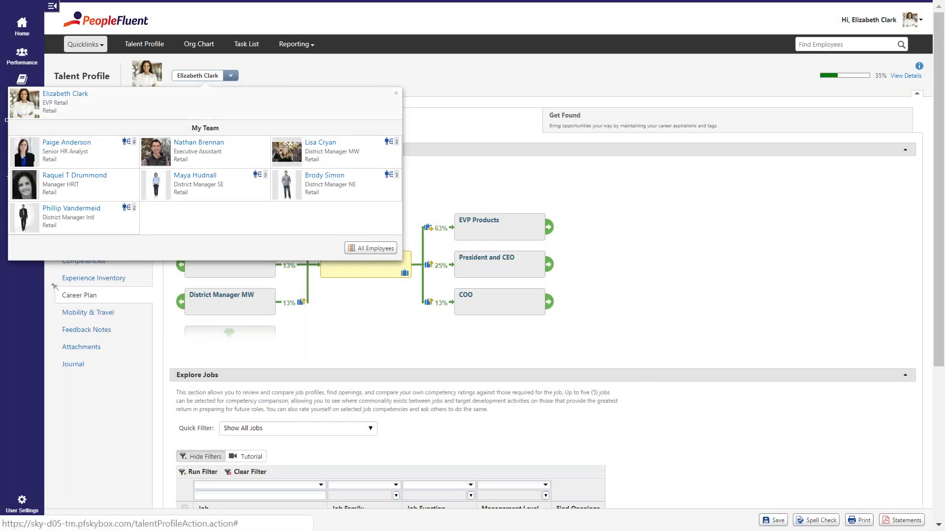
{"action": "left_click", "coordinate": [319, 144]}
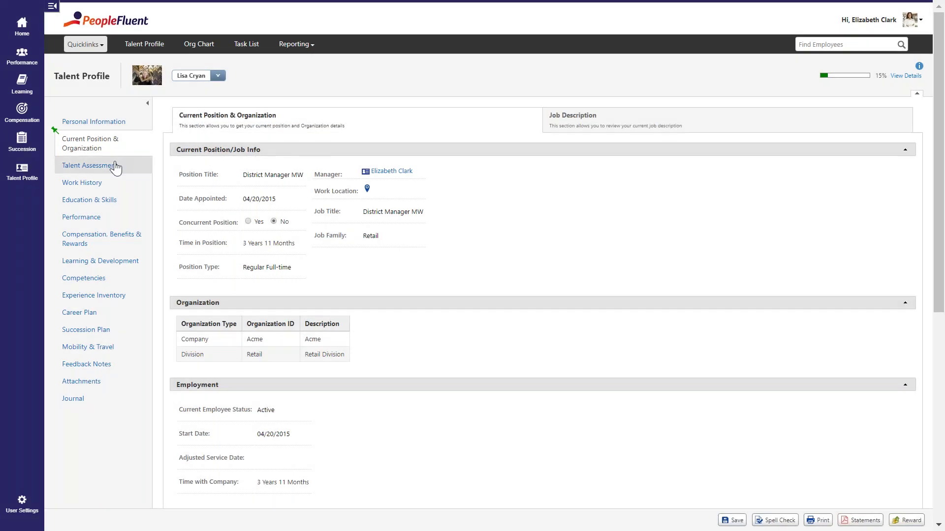
- View the District Manager MW's Talent Assessment and Succession Plan in the talent profile, down to the end of the successors area
{"action": "left_click", "coordinate": [116, 166]}
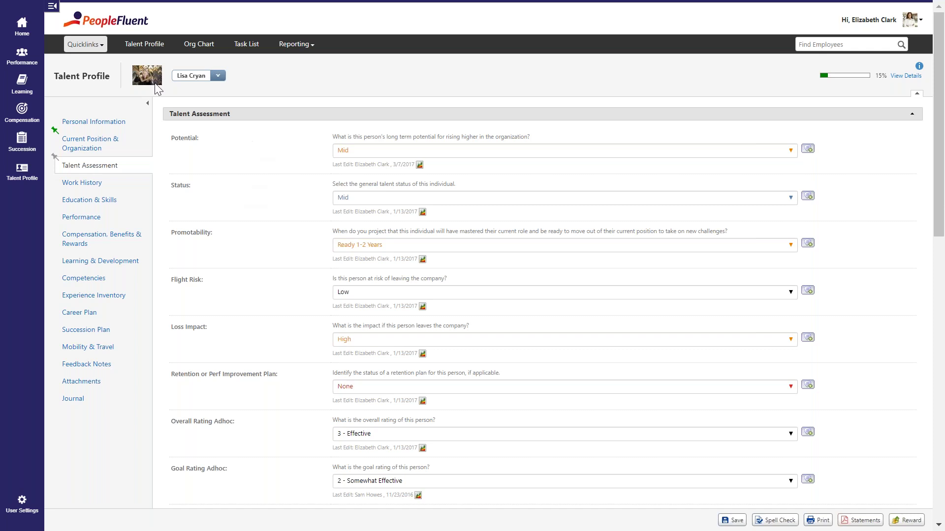
{"action": "left_click", "coordinate": [99, 333]}
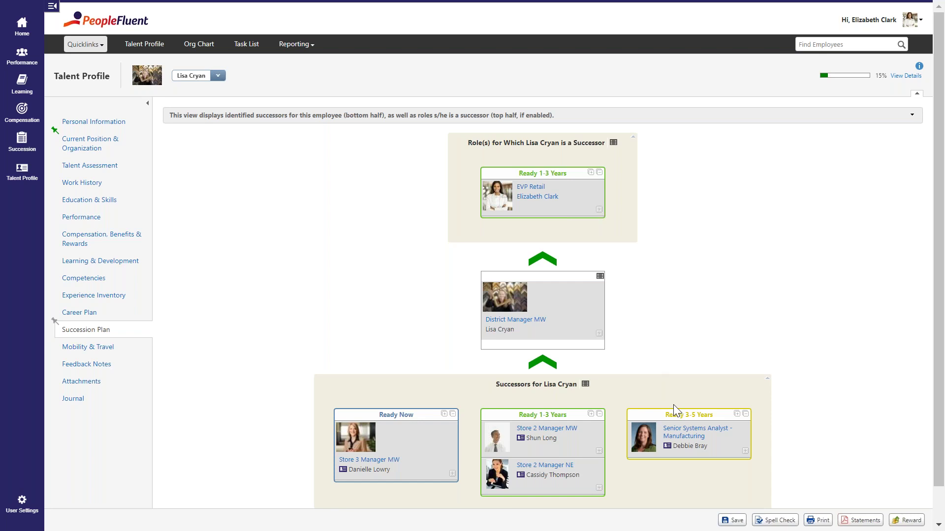
{"action": "scroll", "coordinate": [673, 404], "scroll_direction": "down", "scroll_amount": 2}
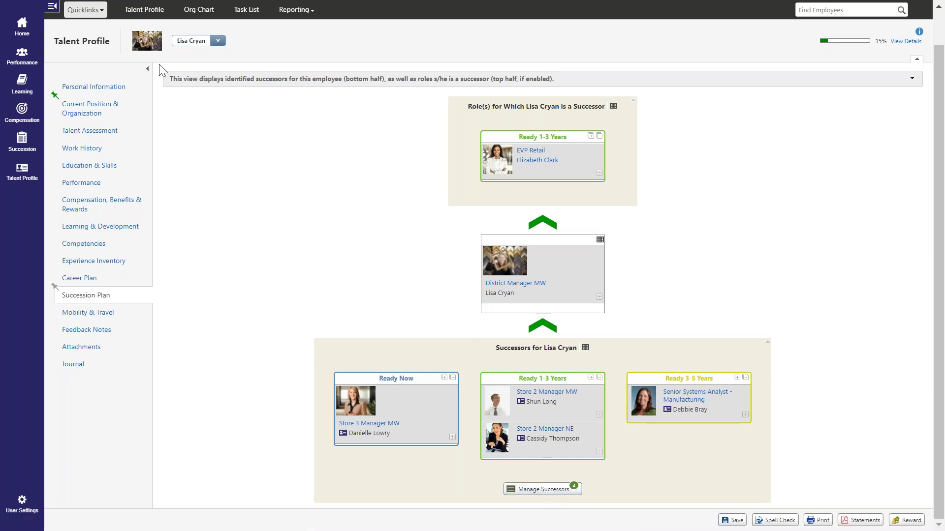
- Open the Organizational Talent Review calibration session from the performance home page and expand its grid to full screen
{"action": "left_click", "coordinate": [16, 67]}
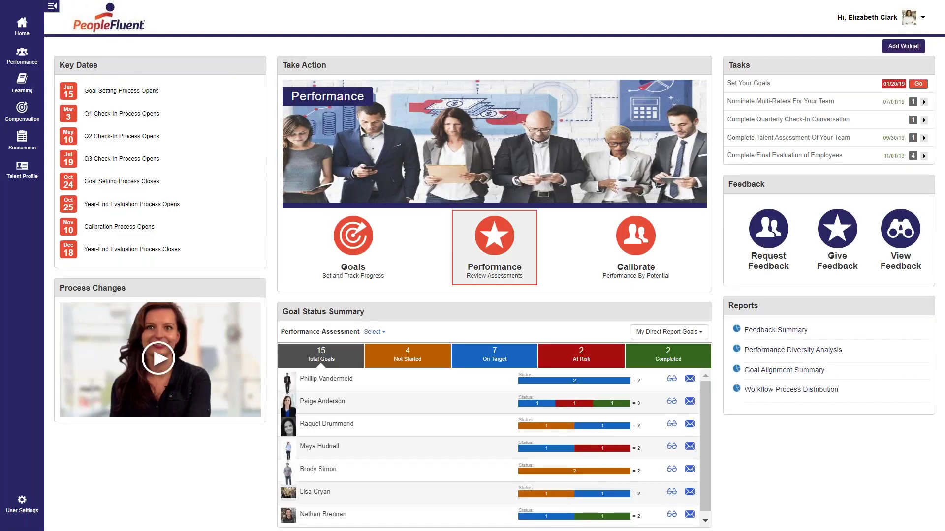
{"action": "left_click", "coordinate": [631, 264]}
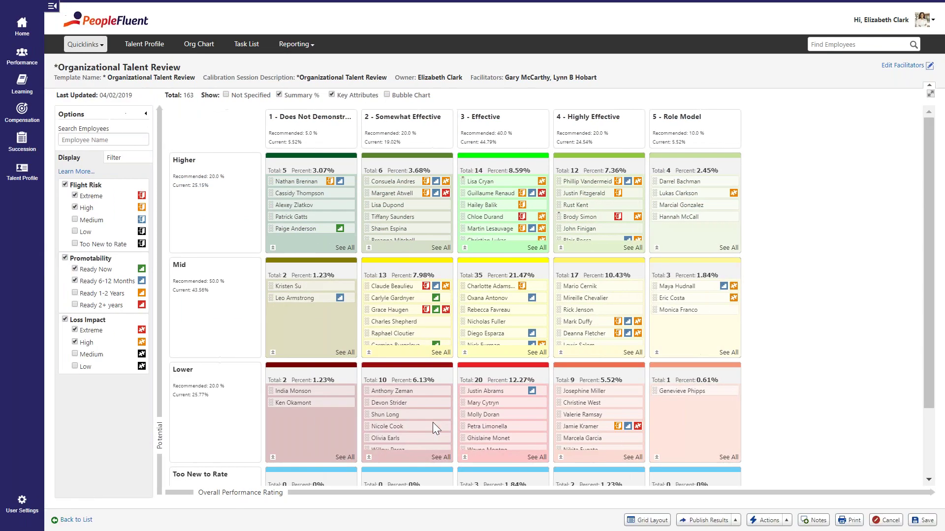
{"action": "left_click", "coordinate": [930, 93]}
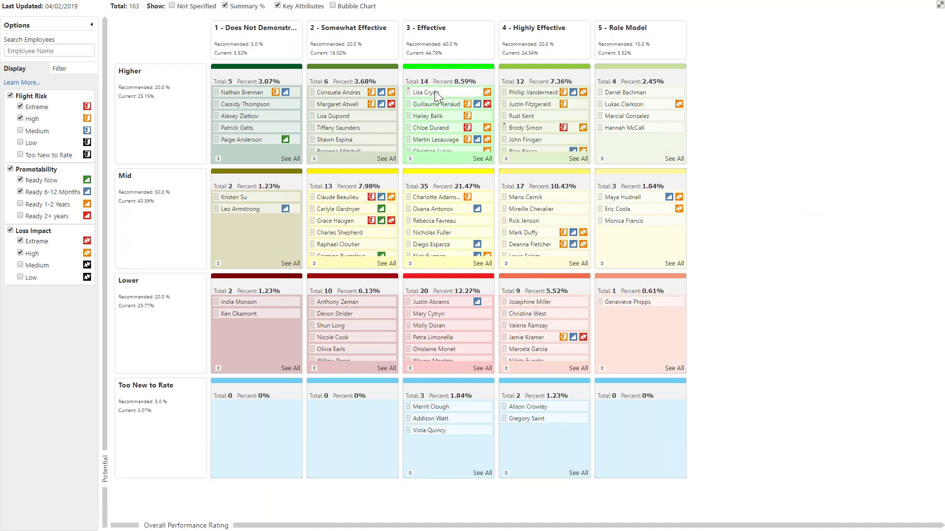
- Review the District Manager MW's summary card in the Higher / 3 - Effective cell, along with the employee's comments and calibration session history
{"action": "mouse_move", "coordinate": [435, 90]}
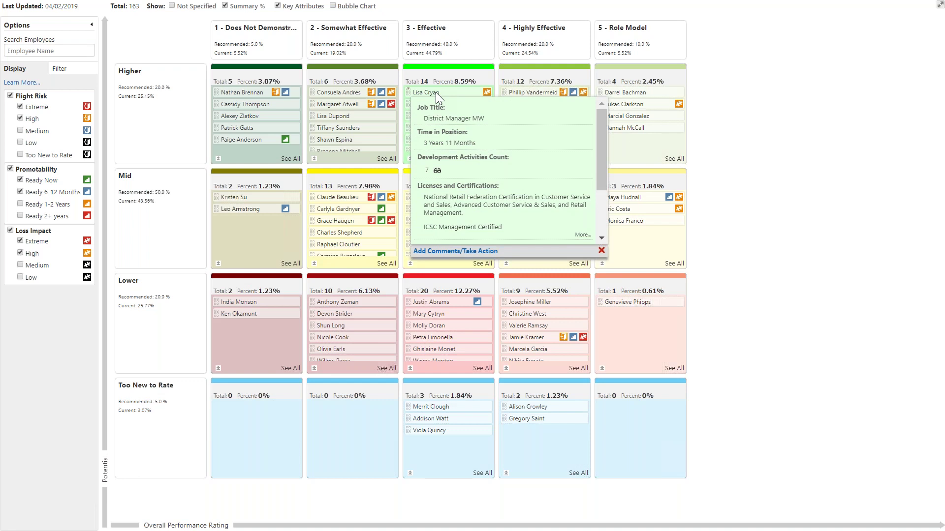
{"action": "scroll", "coordinate": [462, 123], "scroll_direction": "down", "scroll_amount": 3}
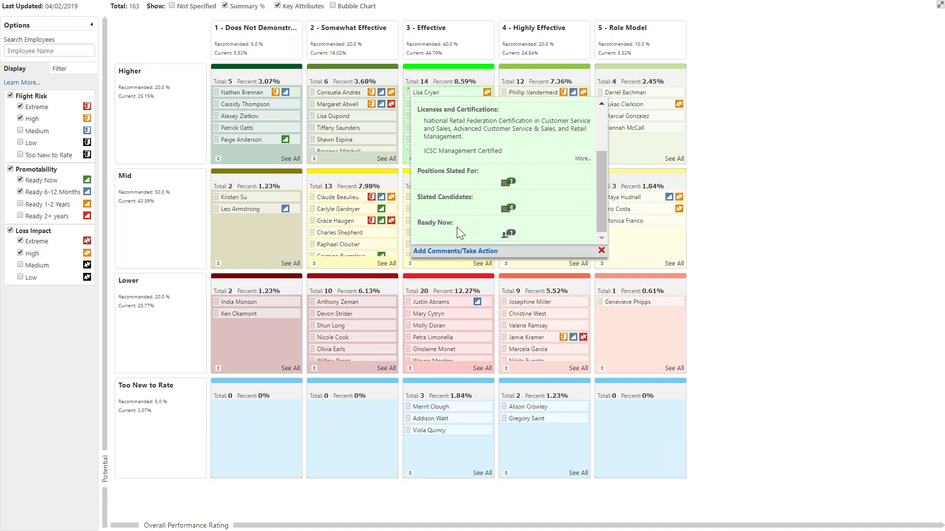
{"action": "left_click", "coordinate": [726, 176]}
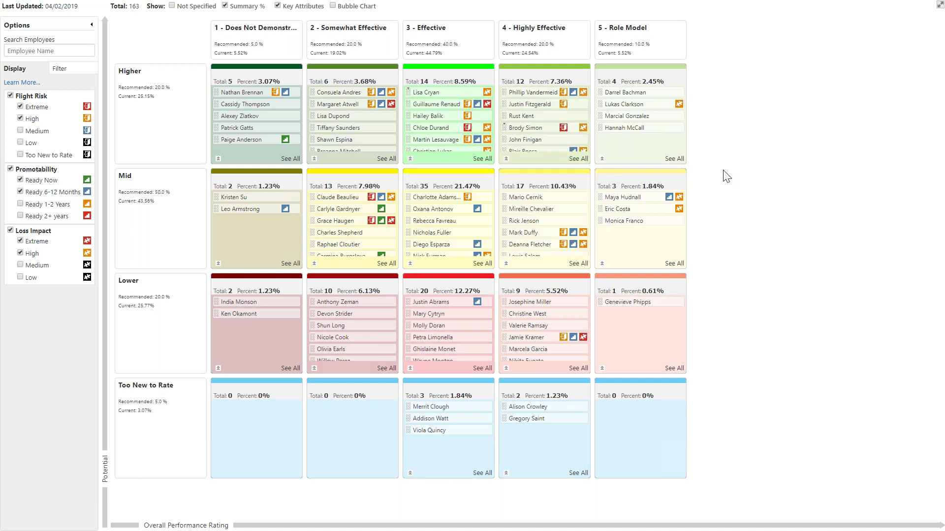
{"action": "left_click", "coordinate": [466, 94]}
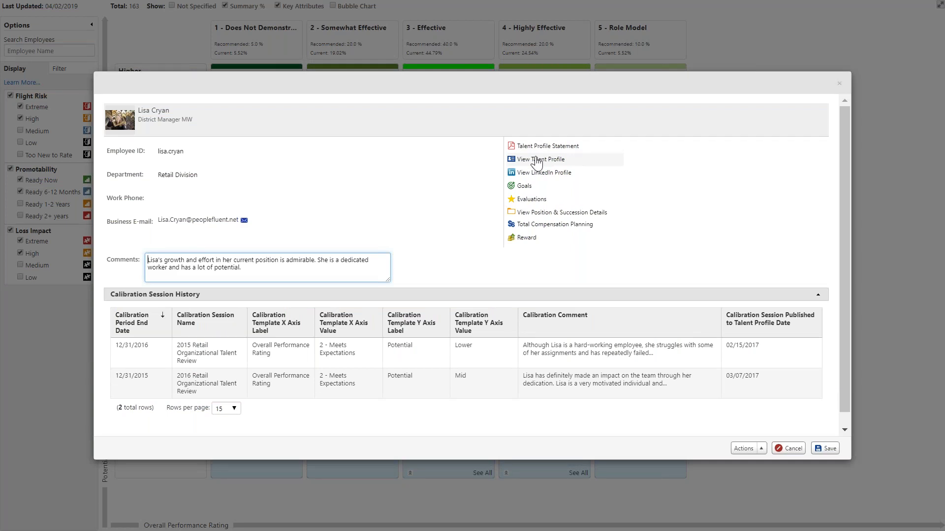
{"action": "left_click", "coordinate": [839, 84]}
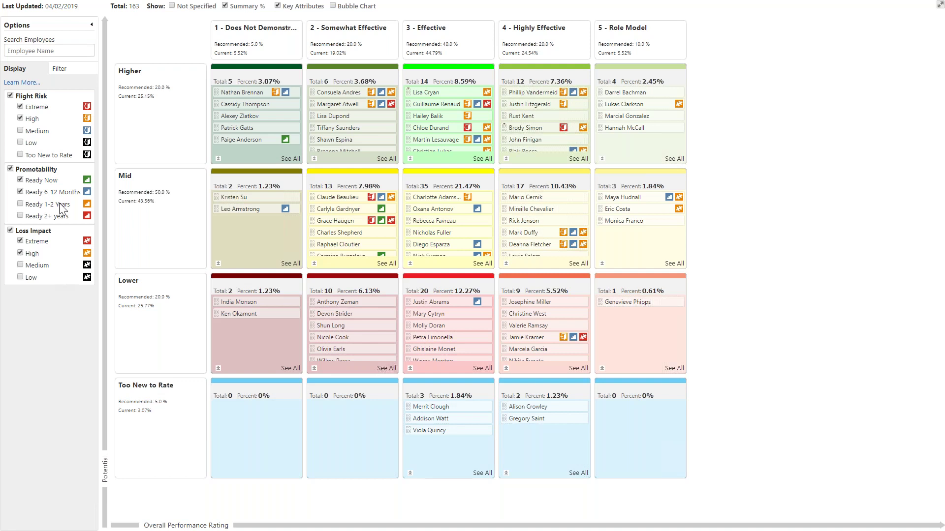
- Examine the calibration grid's filters, including the Promotability options, and preview the summary of the first employee in the Higher / 5 - Role Model cell
{"action": "left_click", "coordinate": [75, 67]}
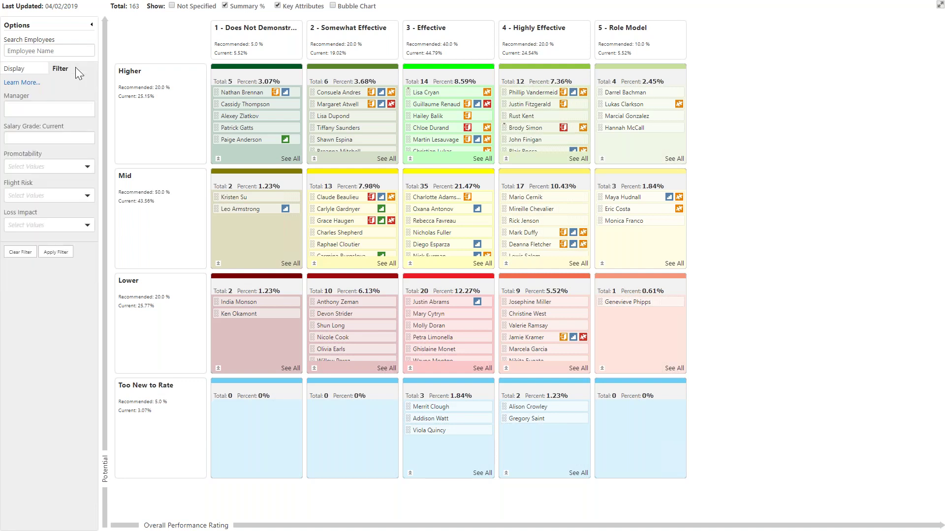
{"action": "left_click", "coordinate": [62, 108]}
{"action": "left_click", "coordinate": [49, 165]}
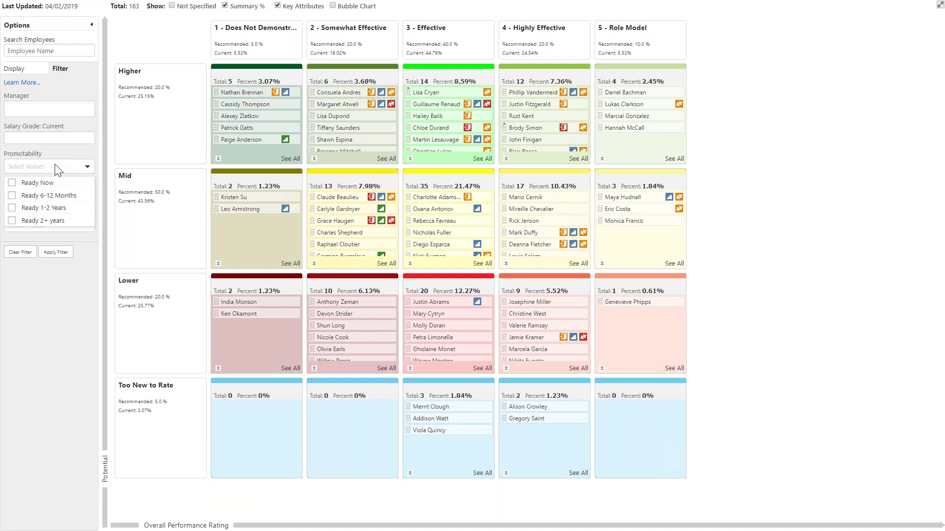
{"action": "left_click", "coordinate": [783, 171]}
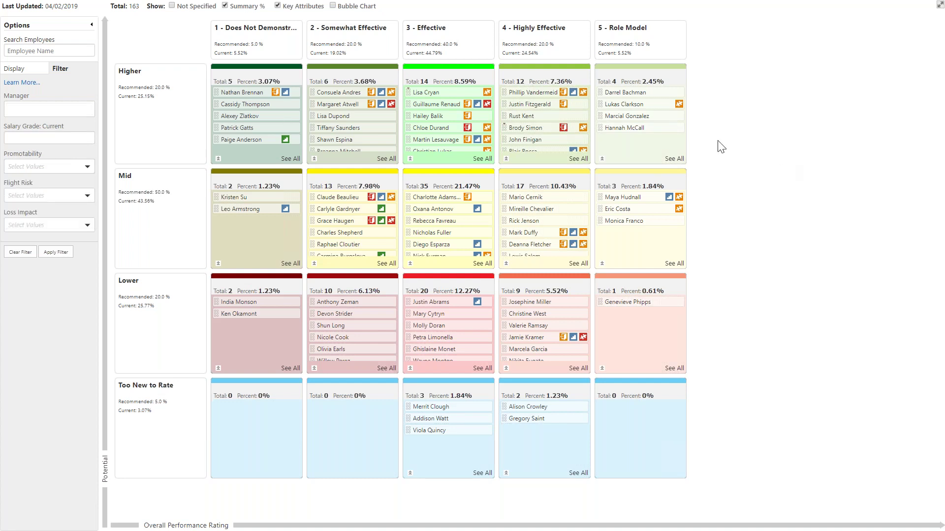
{"action": "mouse_move", "coordinate": [642, 94]}
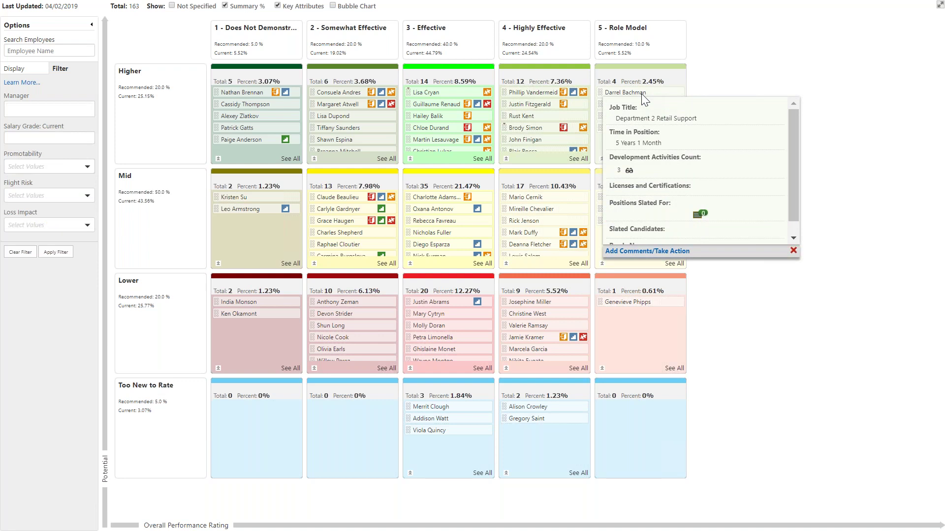
{"action": "mouse_move", "coordinate": [641, 94]}
{"action": "left_mouse_down"}
{"action": "mouse_move", "coordinate": [603, 105]}
{"action": "mouse_move", "coordinate": [615, 93]}
{"action": "mouse_move", "coordinate": [635, 97]}
{"action": "left_mouse_up"}
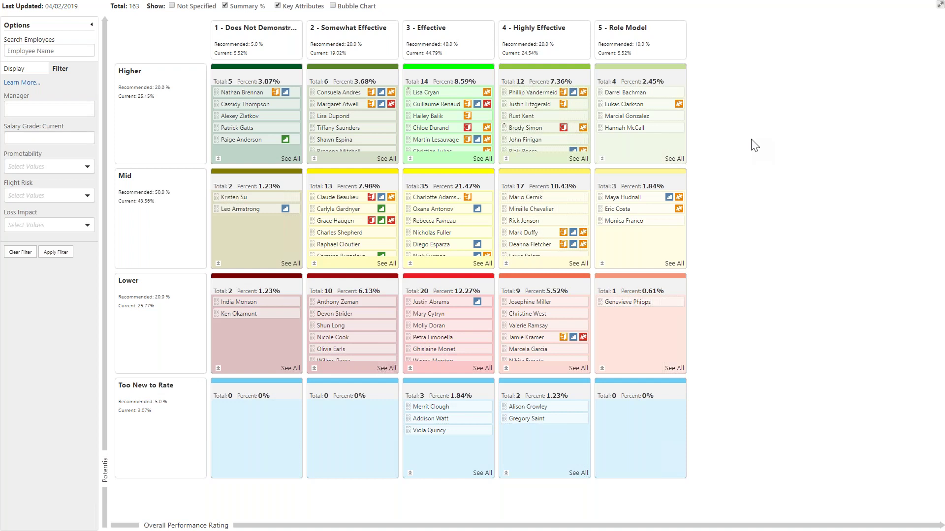
- Save the Organizational Talent Review calibration session from the normal view and return its grid to full screen
{"action": "key", "text": "F12"}
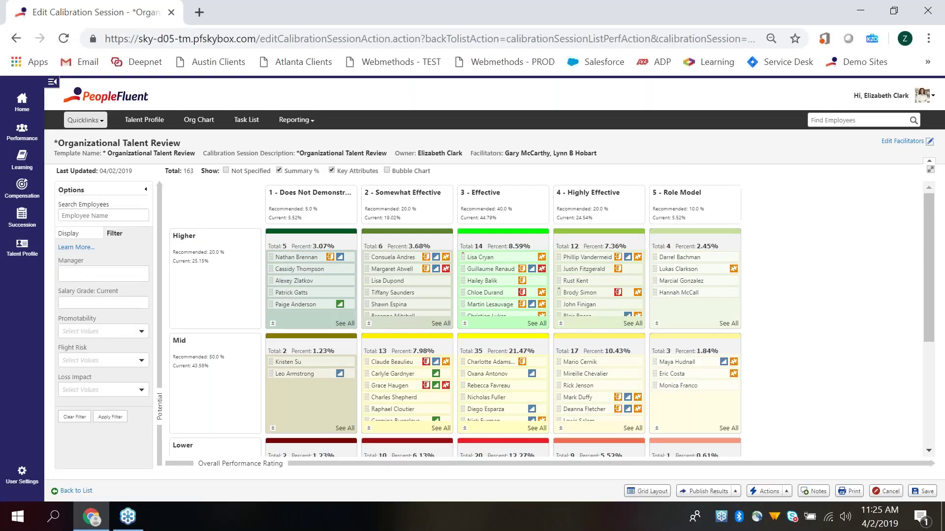
{"action": "left_click", "coordinate": [922, 491]}
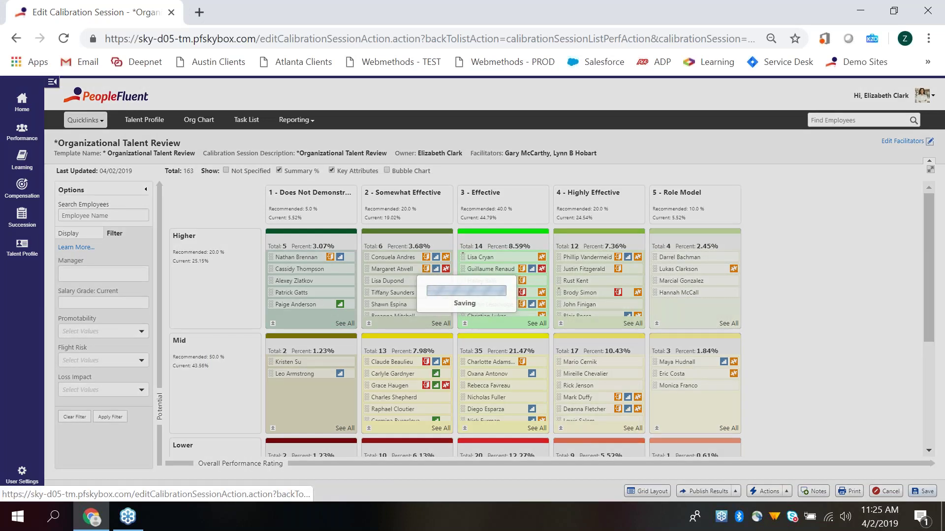
{"action": "left_click", "coordinate": [930, 168]}
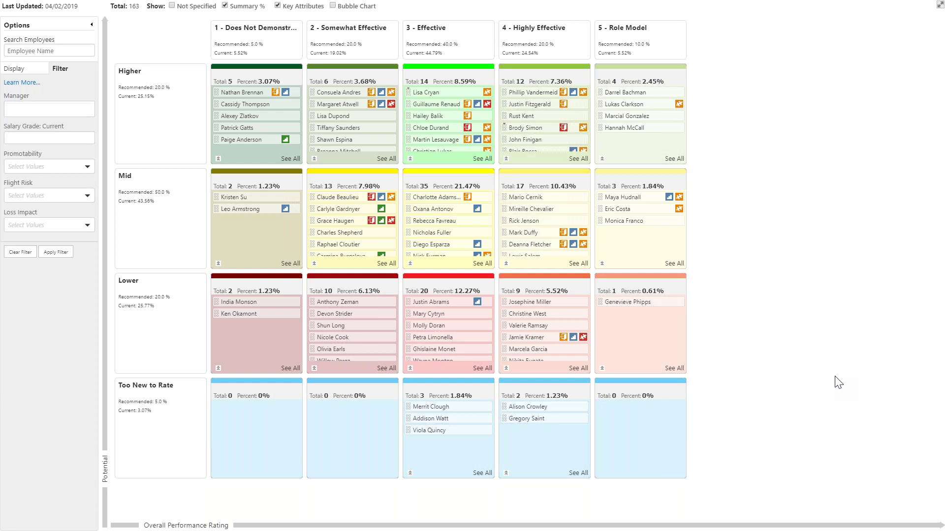
- View the slated candidates from the District Manager MW's summary card and open the position's succession plan for managing them
{"action": "mouse_move", "coordinate": [428, 92]}
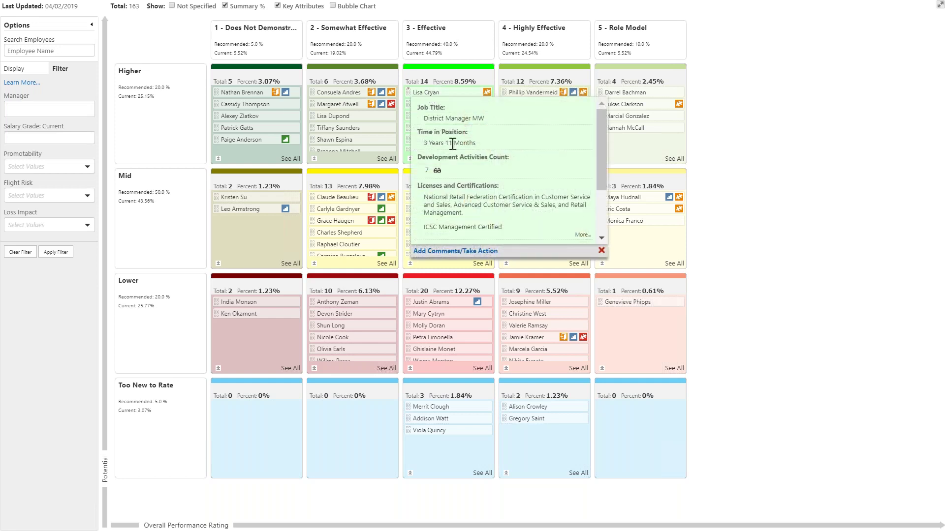
{"action": "scroll", "coordinate": [453, 144], "scroll_direction": "down", "scroll_amount": 3}
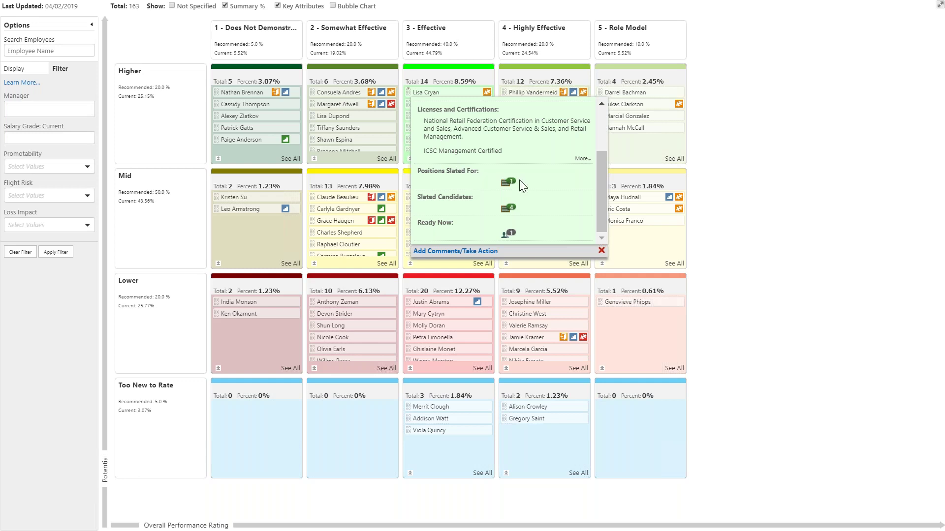
{"action": "left_click", "coordinate": [511, 209]}
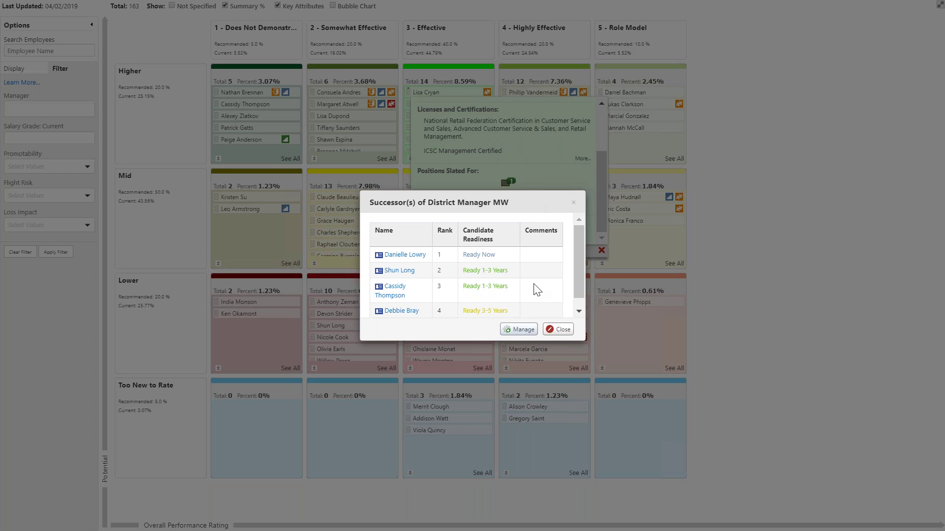
{"action": "left_click", "coordinate": [522, 329]}
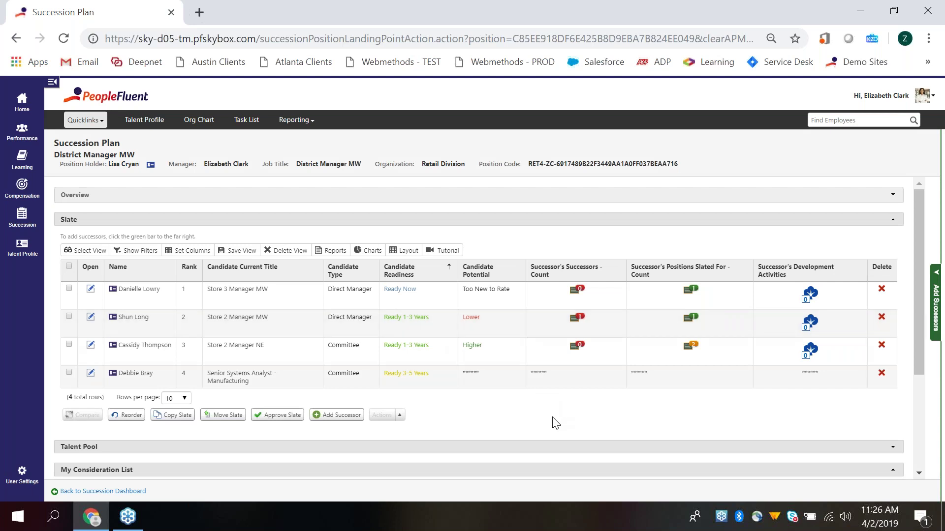
- Review the succession plan's Slate, expanded Talent Pool and My Consideration List for the District Manager MW position
{"action": "scroll", "coordinate": [555, 423], "scroll_direction": "down", "scroll_amount": 2}
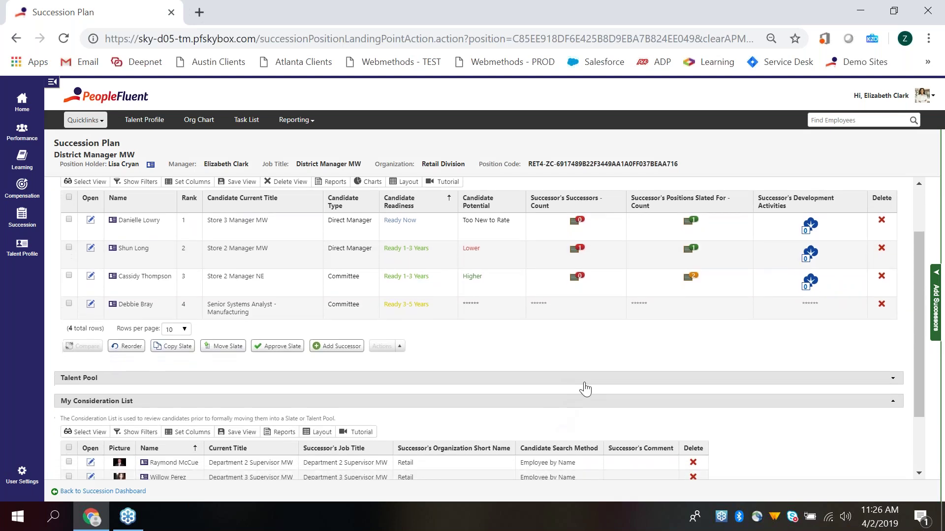
{"action": "left_click", "coordinate": [586, 386]}
{"action": "scroll", "coordinate": [586, 386], "scroll_direction": "down", "scroll_amount": 2}
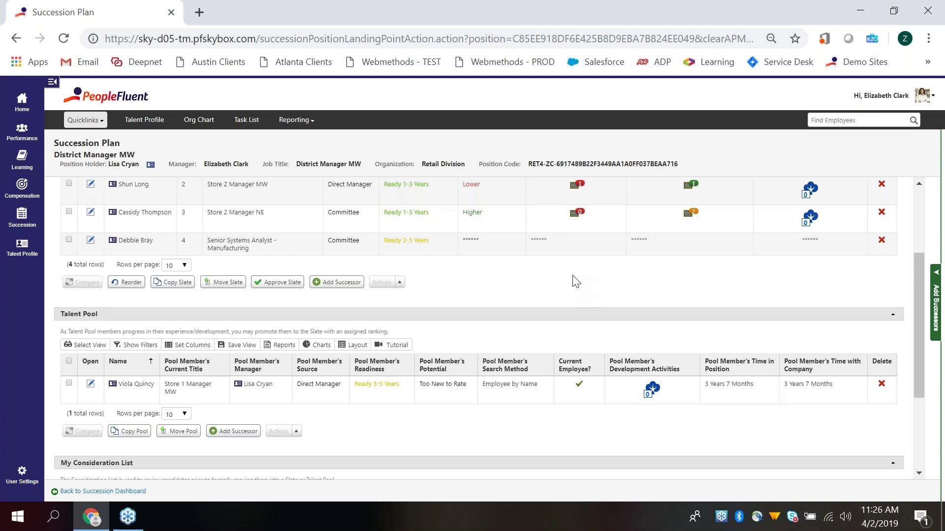
{"action": "scroll", "coordinate": [576, 282], "scroll_direction": "down", "scroll_amount": 3}
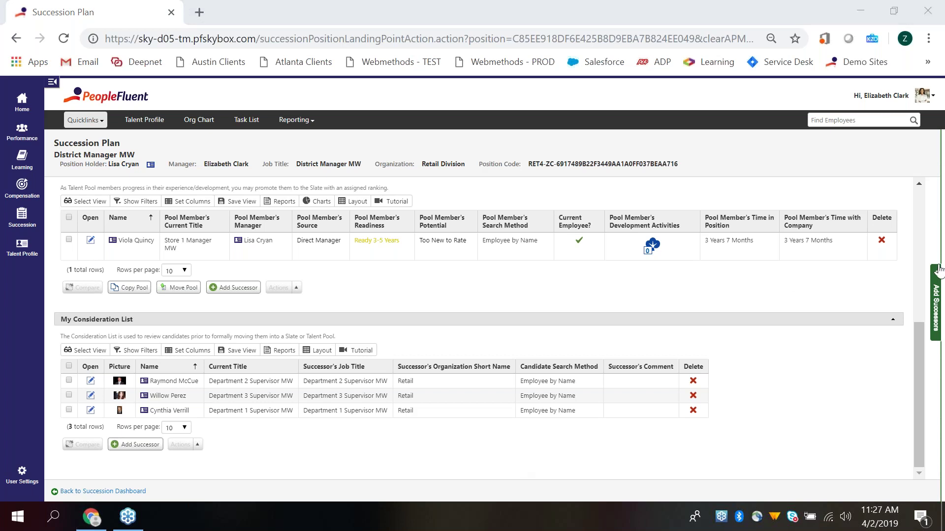
- Open the successor search for the District Manager MW plan and view its Job Competencies Match and Recommended Sources options
{"action": "left_click", "coordinate": [937, 298]}
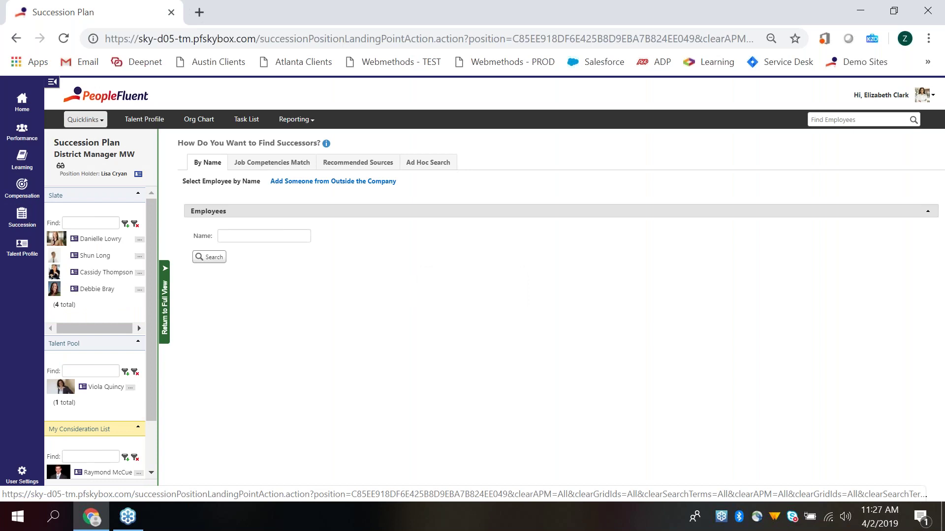
{"action": "left_click", "coordinate": [289, 167]}
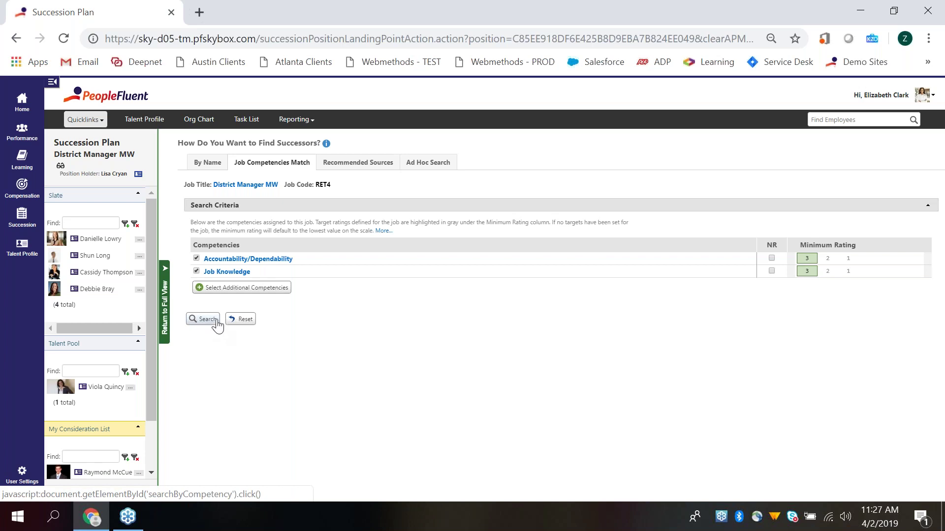
{"action": "left_click", "coordinate": [371, 167]}
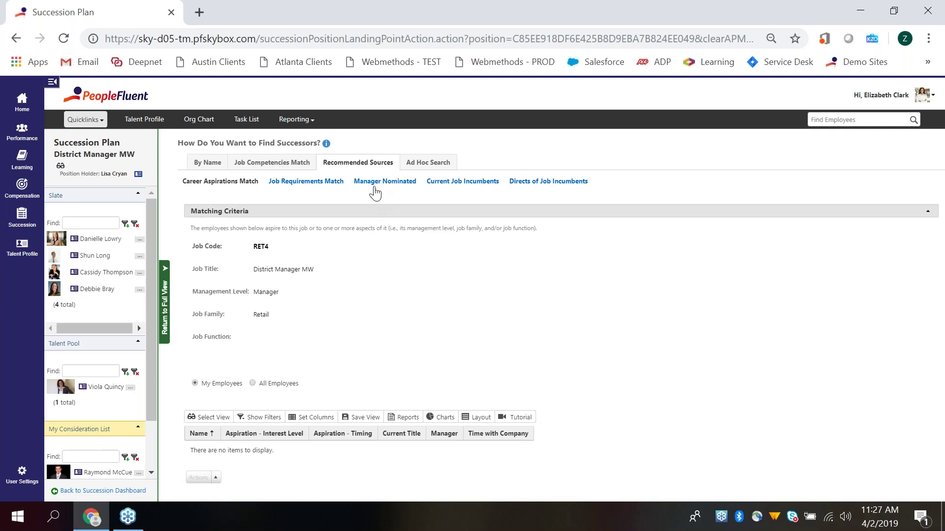
- View the actions available for the VP Distribution EMEA candidate among manager-nominated matches from all employees, and return to the Succession Dashboard
{"action": "left_click", "coordinate": [375, 192]}
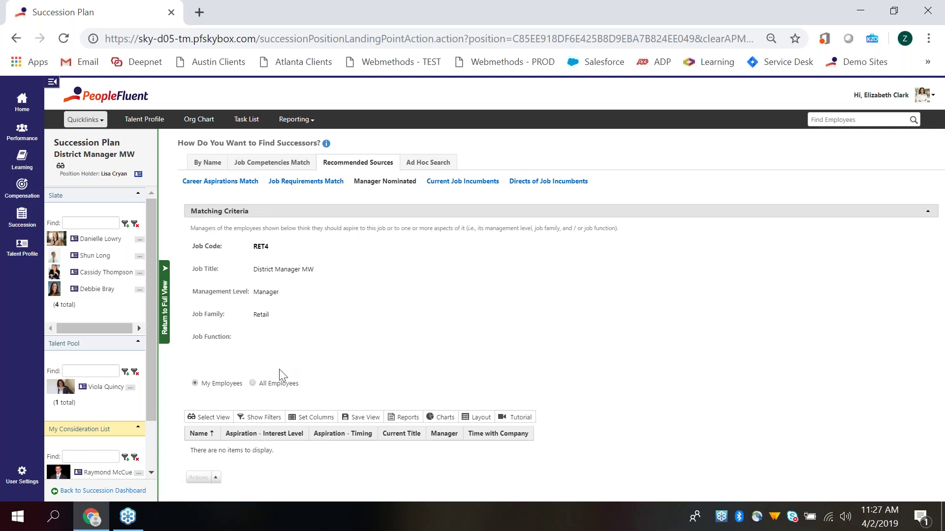
{"action": "left_click", "coordinate": [279, 385]}
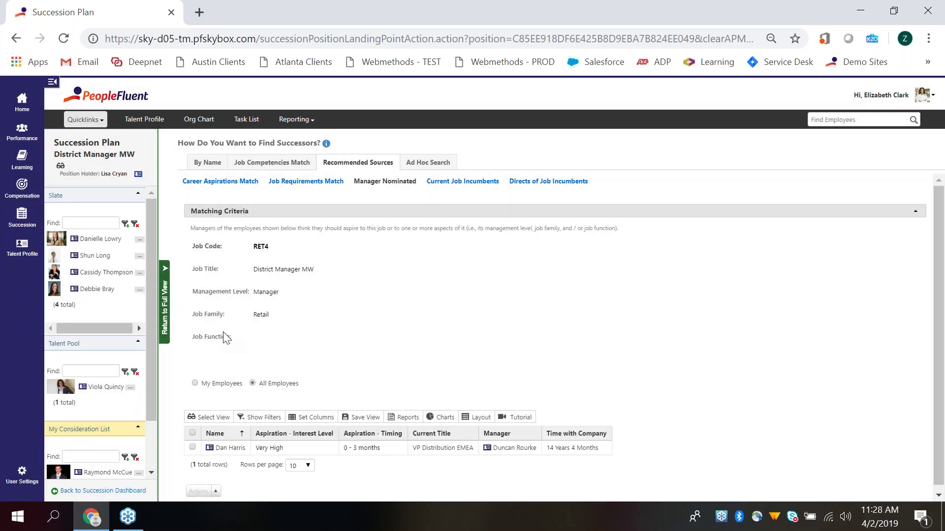
{"action": "left_click", "coordinate": [193, 450]}
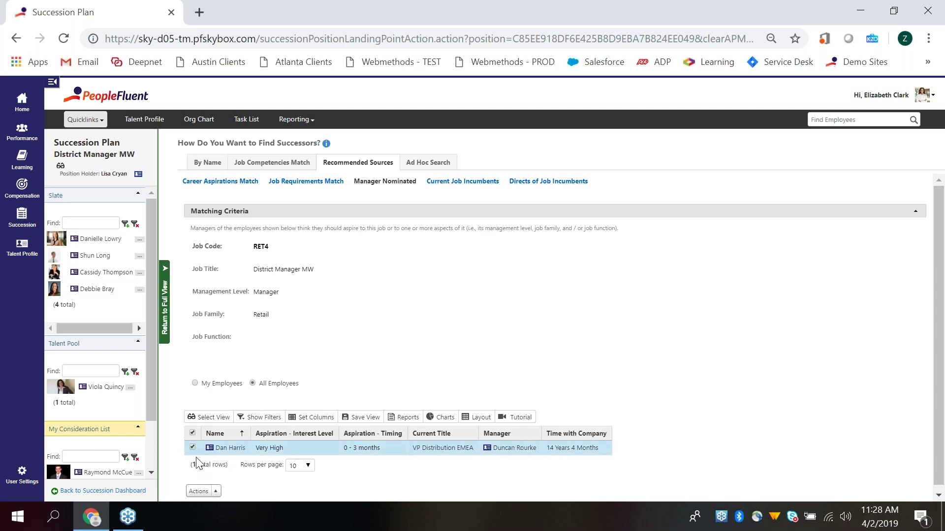
{"action": "left_click", "coordinate": [216, 492]}
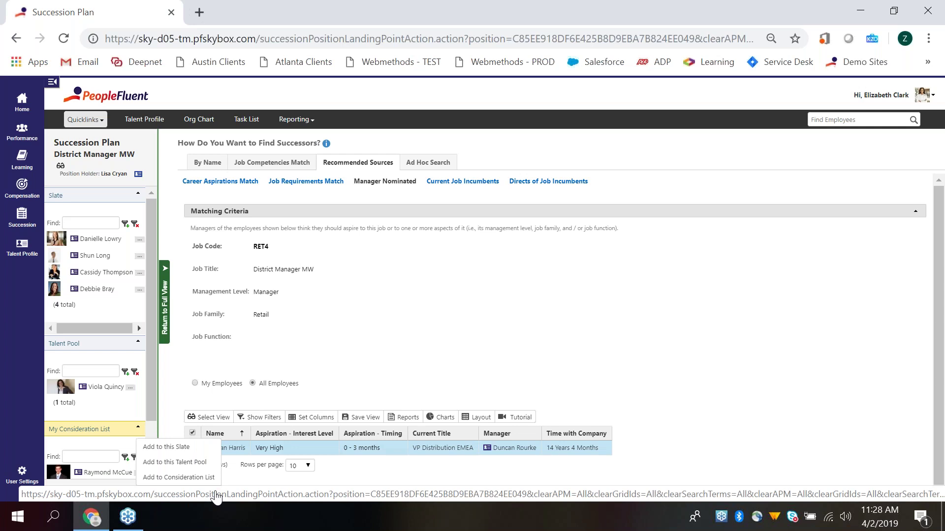
{"action": "left_click", "coordinate": [451, 323]}
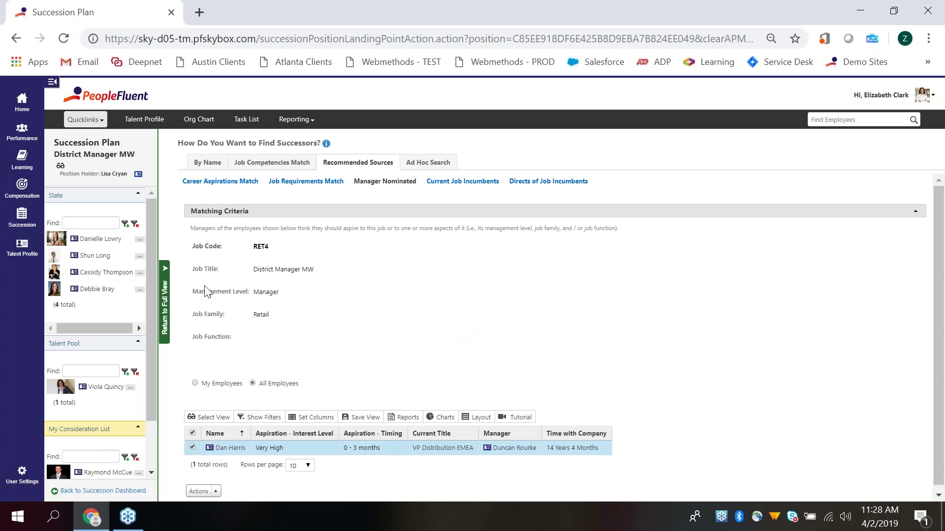
{"action": "left_click", "coordinate": [67, 491]}
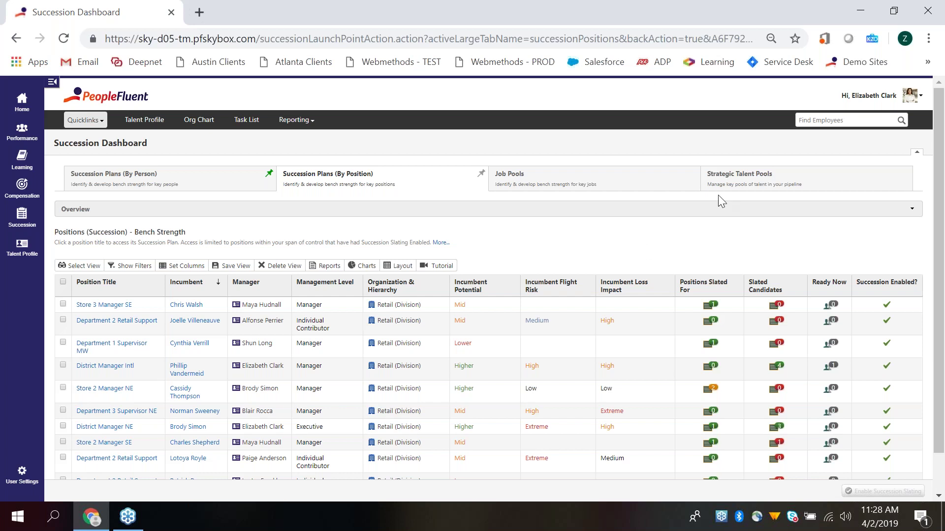
- View the Strategic Talent Pools list and open the organization chart in full screen to review its succession plan view
{"action": "left_click", "coordinate": [800, 177]}
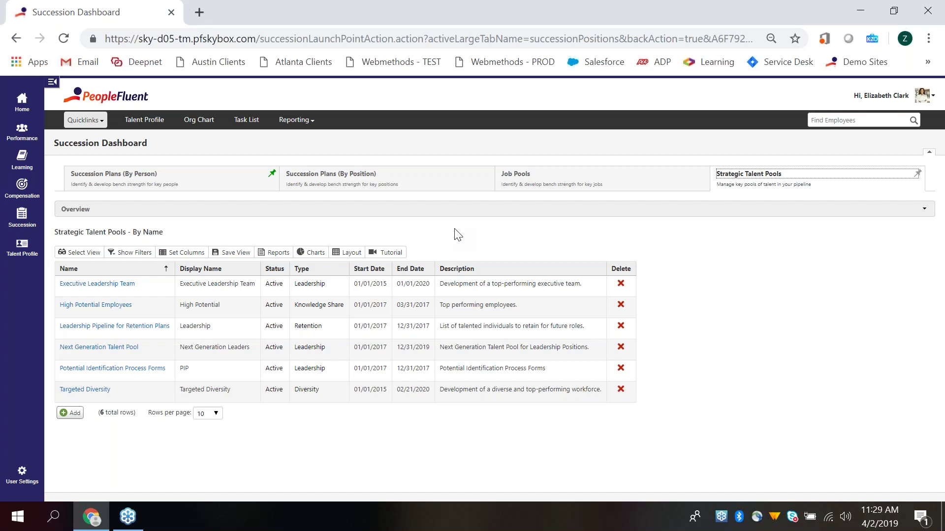
{"action": "left_click", "coordinate": [193, 119]}
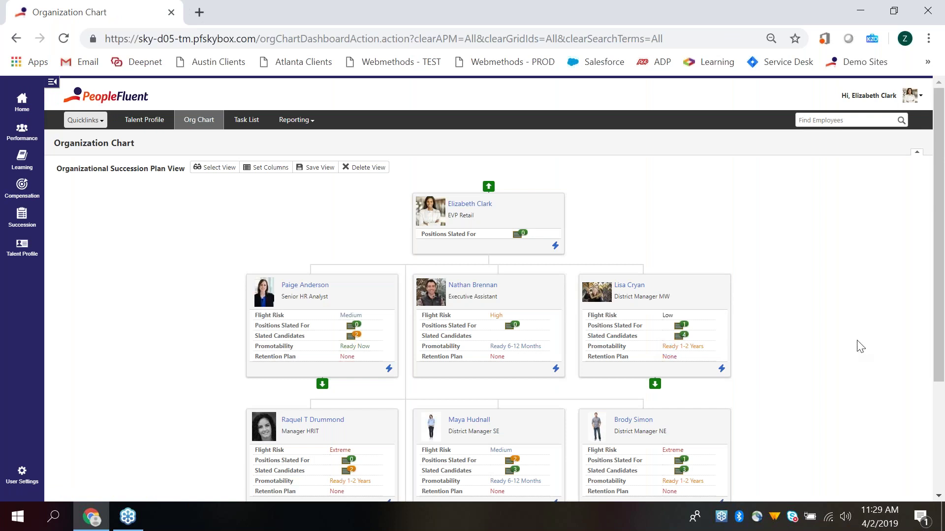
{"action": "key", "text": "F11"}
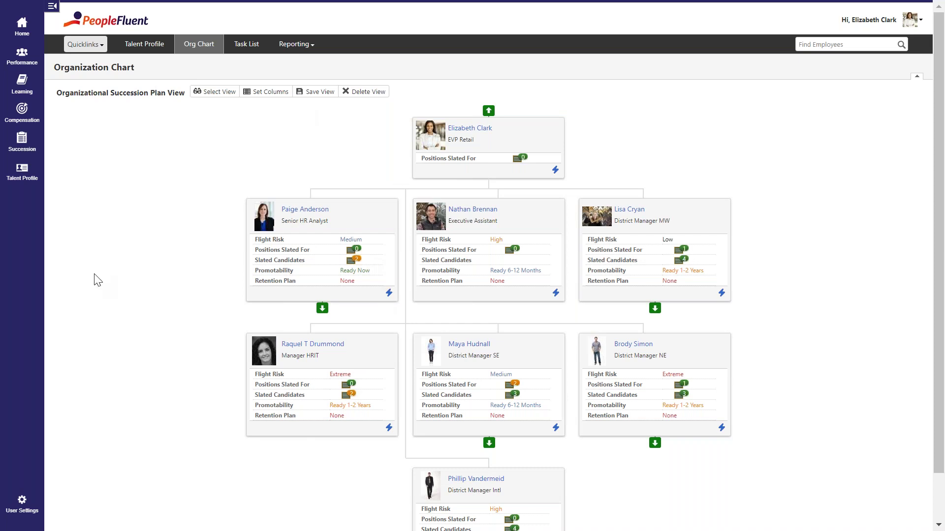
- Open the Critical Roles - Bench Strength report from the Succession home page and view its column filtering tools
{"action": "left_click", "coordinate": [27, 144]}
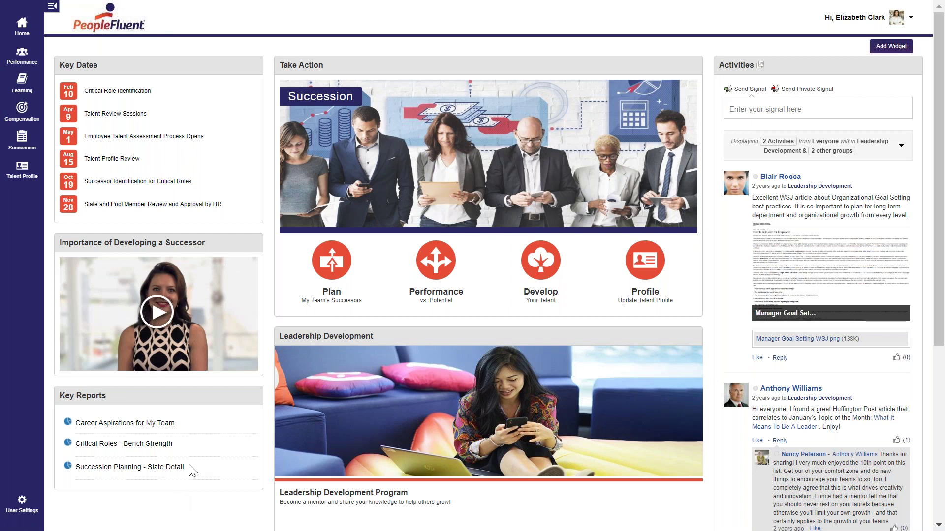
{"action": "left_click", "coordinate": [142, 446]}
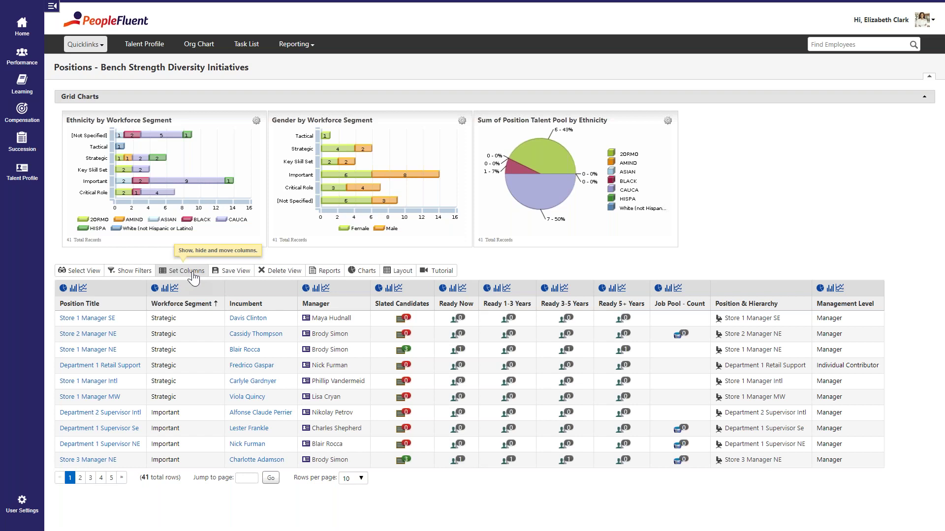
{"action": "left_click", "coordinate": [137, 275]}
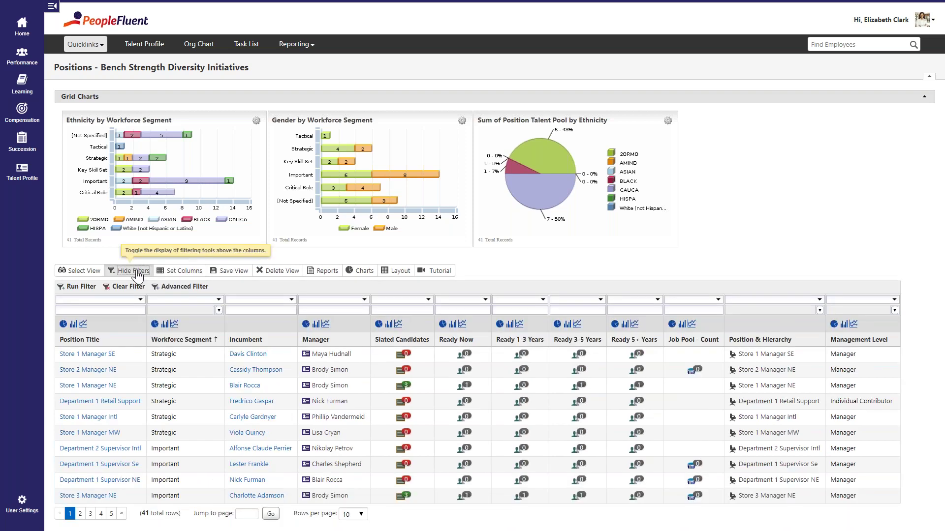
{"action": "left_click", "coordinate": [137, 274]}
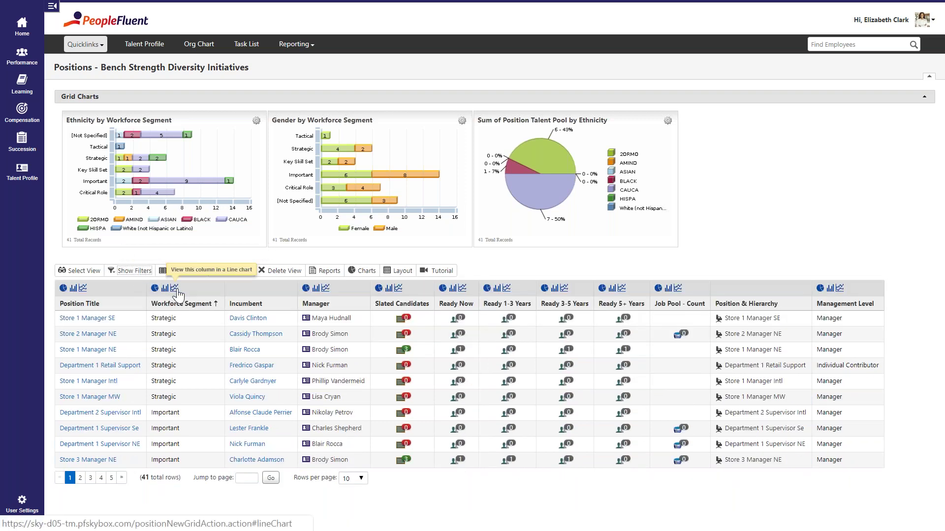
- View the bench strength grid's export and report creation options, and go to the Performance dashboard
{"action": "left_click", "coordinate": [324, 272]}
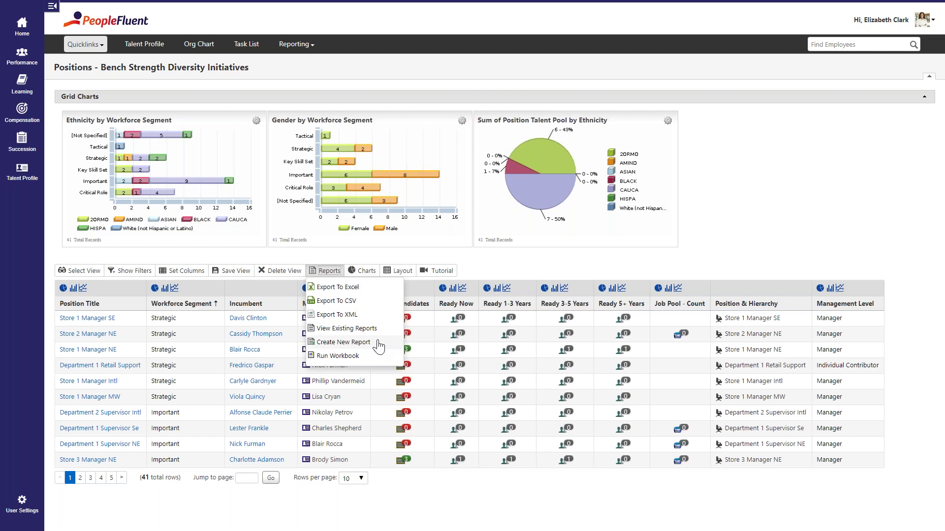
{"action": "left_click", "coordinate": [735, 266]}
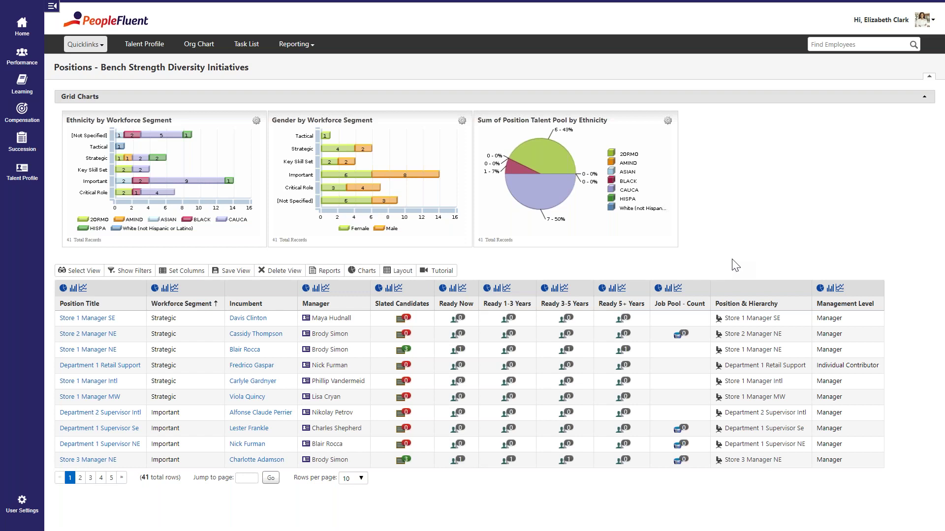
{"action": "left_click", "coordinate": [28, 61]}
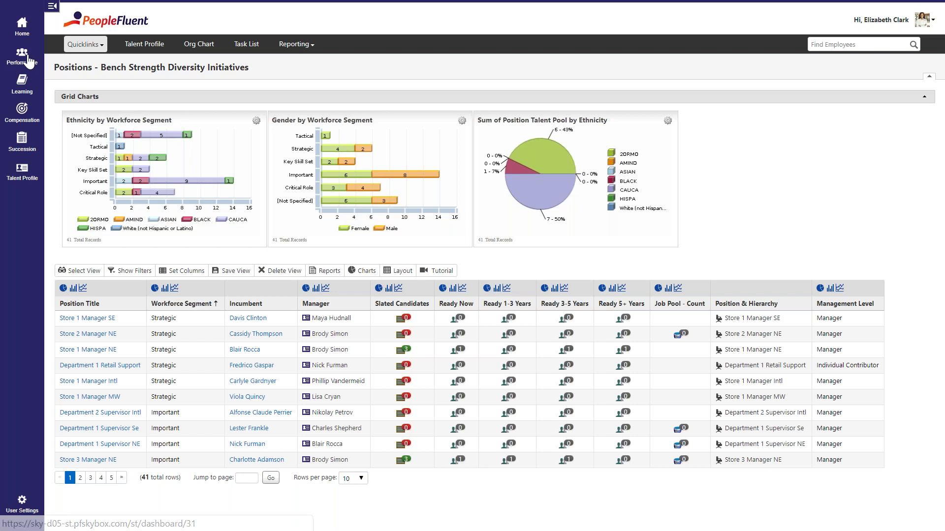